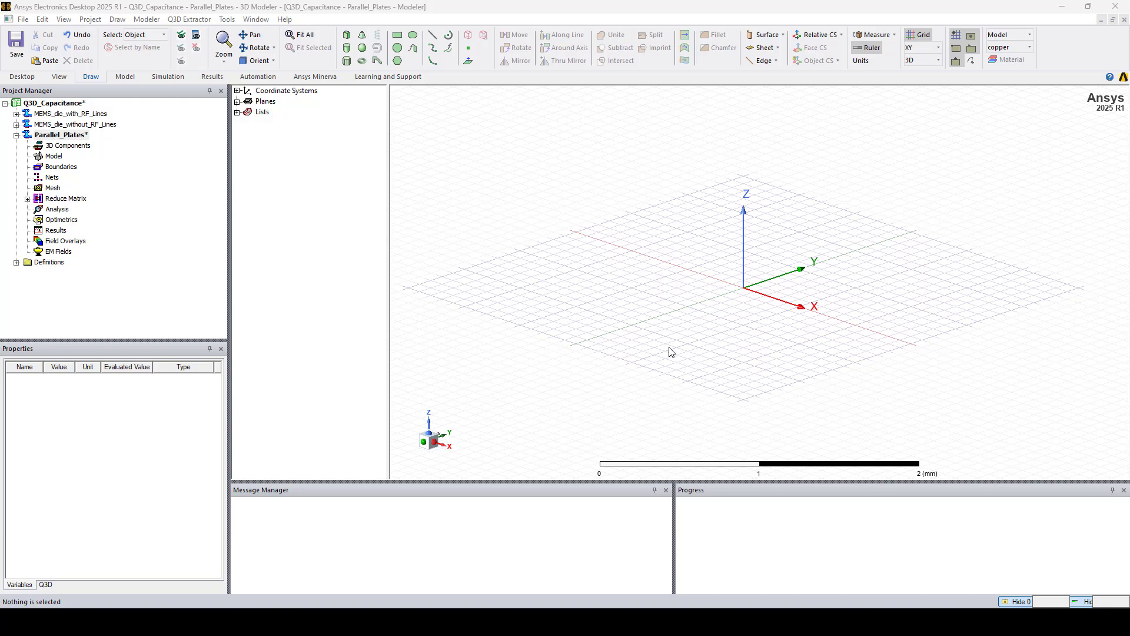
- Draw a rectangular sheet with its first corner at the origin
left_click(397, 36)
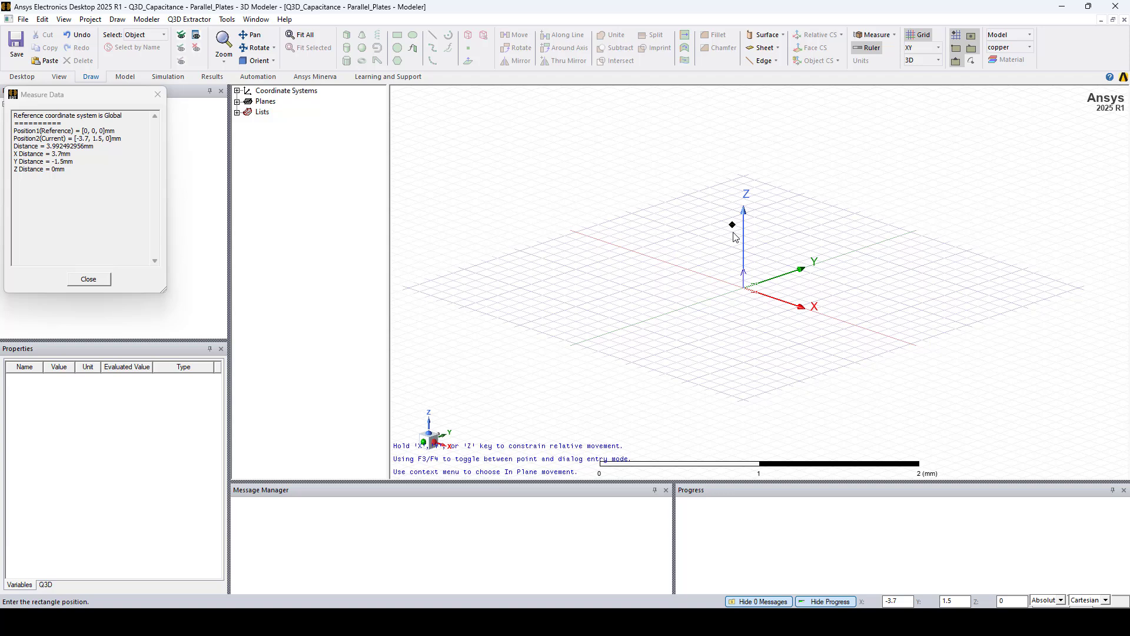
left_click(744, 289)
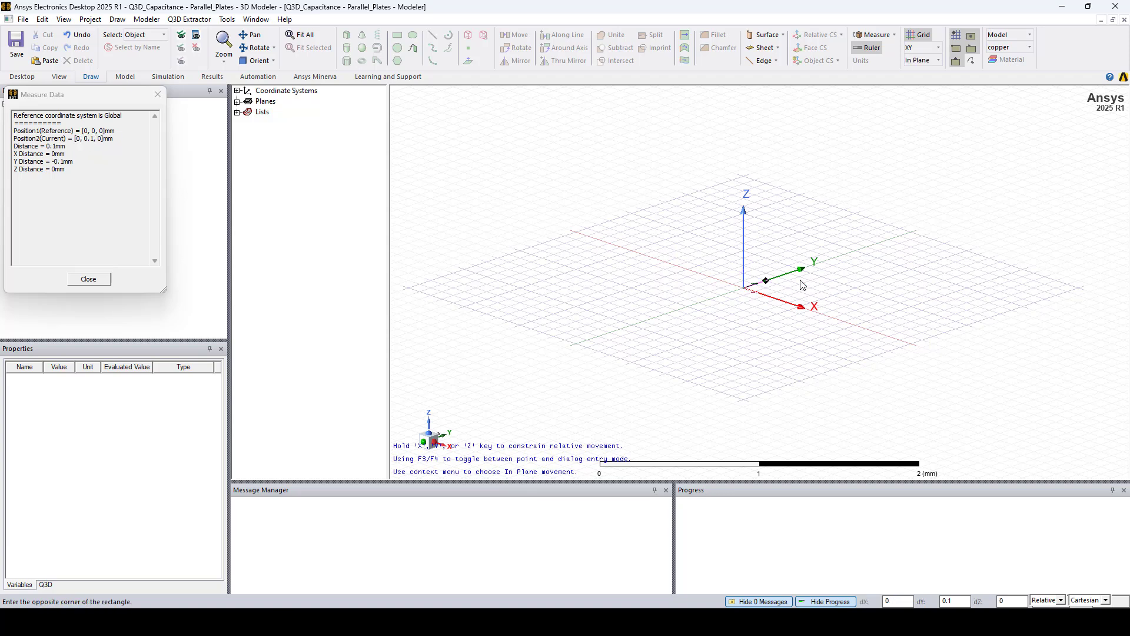
left_click(1020, 281)
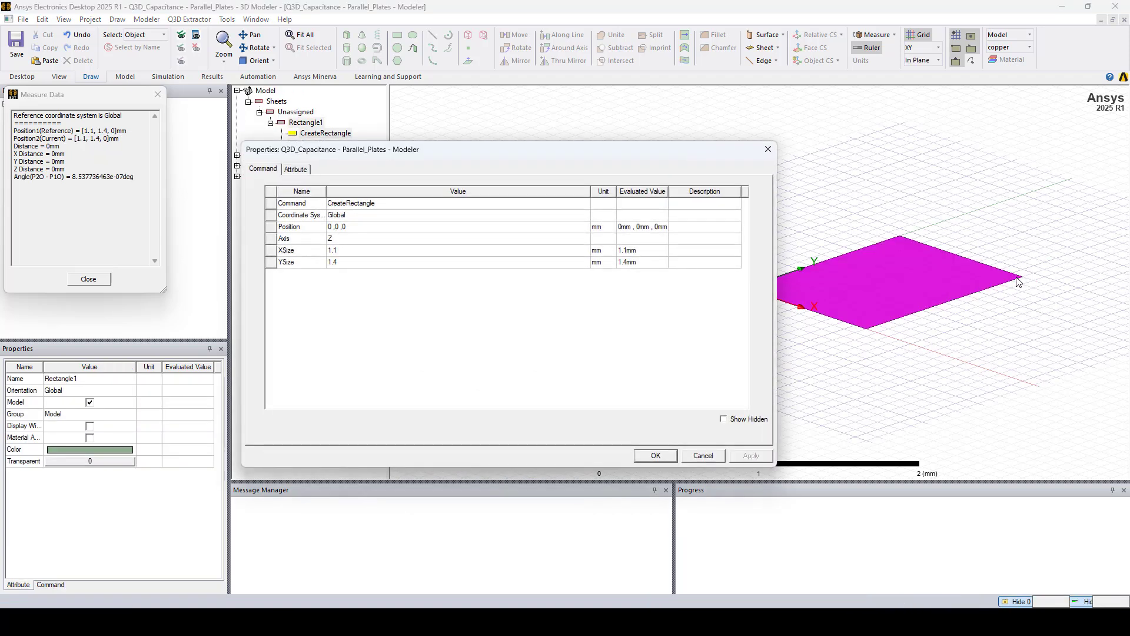
- Resize the rectangle to XSize 1.4 mm and YSize 1.7 mm
left_click(361, 252)
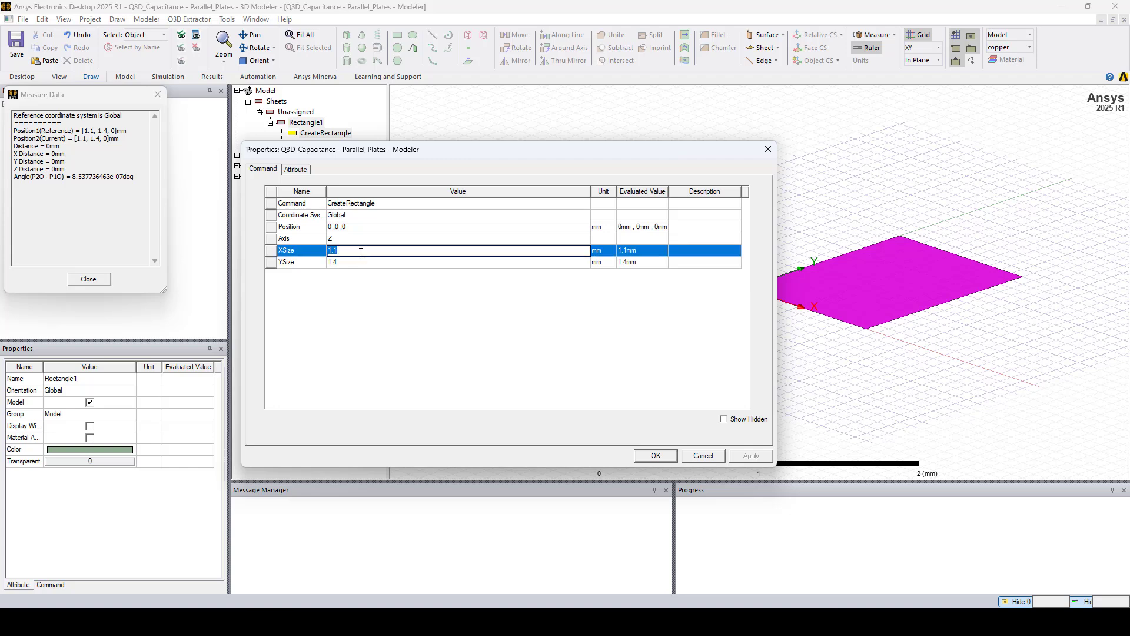
type("1.4")
left_click(367, 263)
type("1.")
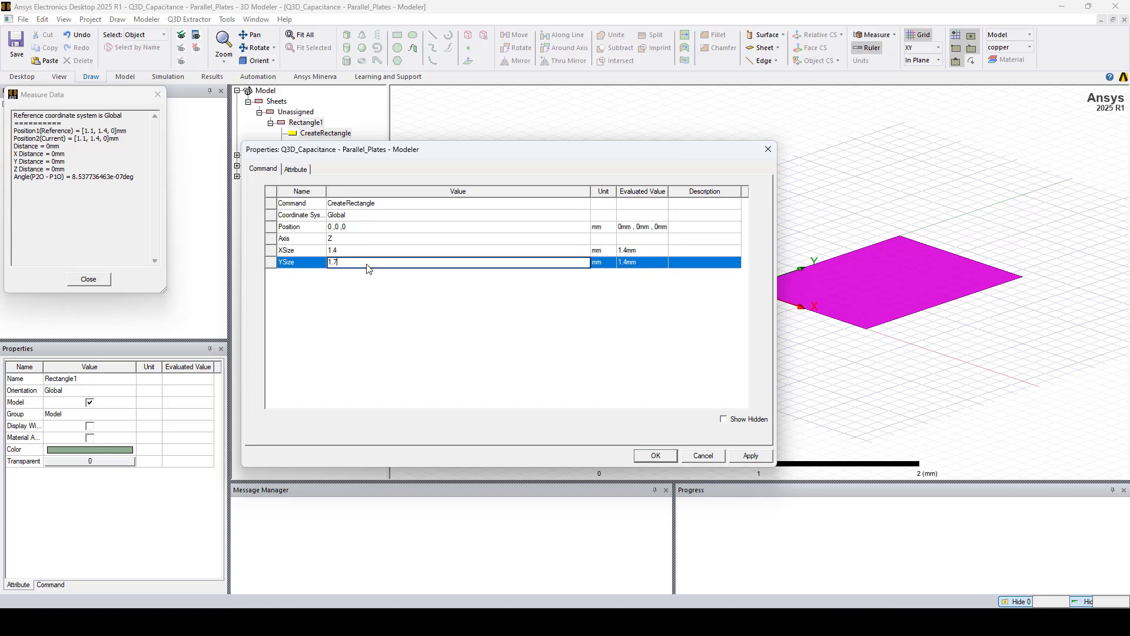
key("Return")
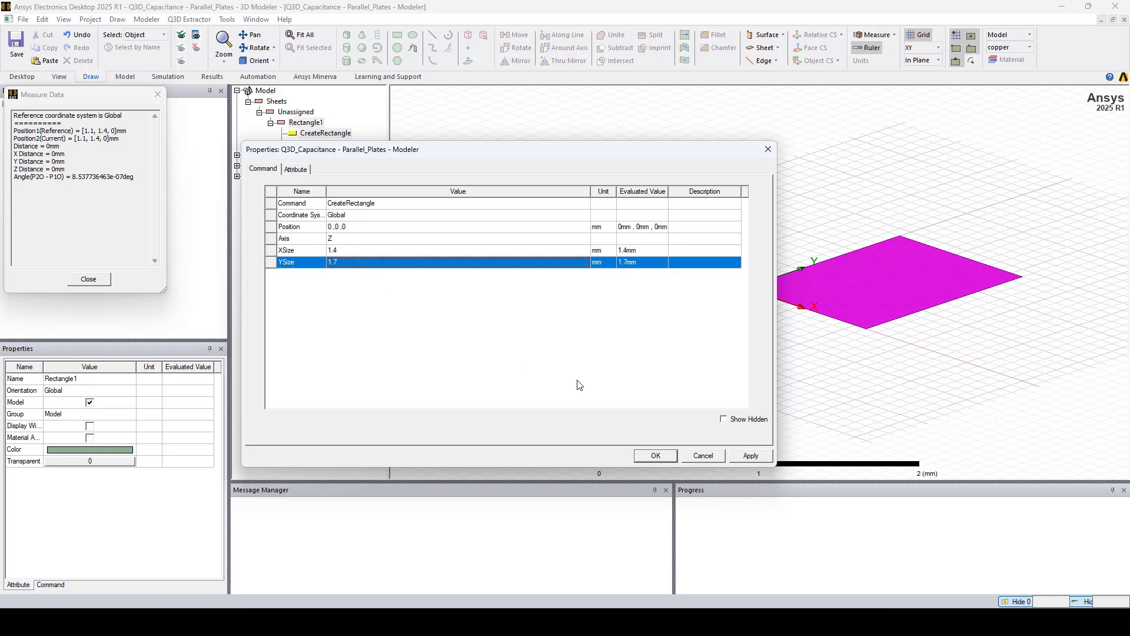
left_click(753, 456)
left_click(655, 455)
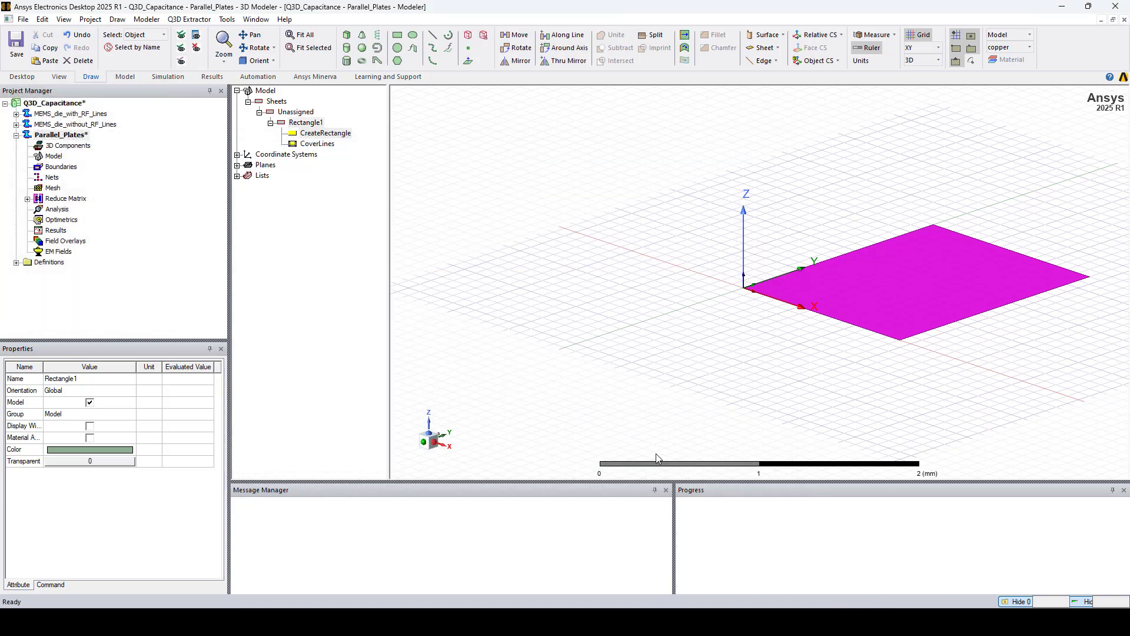
- Recentre the view on the plate and select the rectangle sheet
left_click(817, 373)
middle_click_drag(854, 374, 675, 318)
left_click(642, 252)
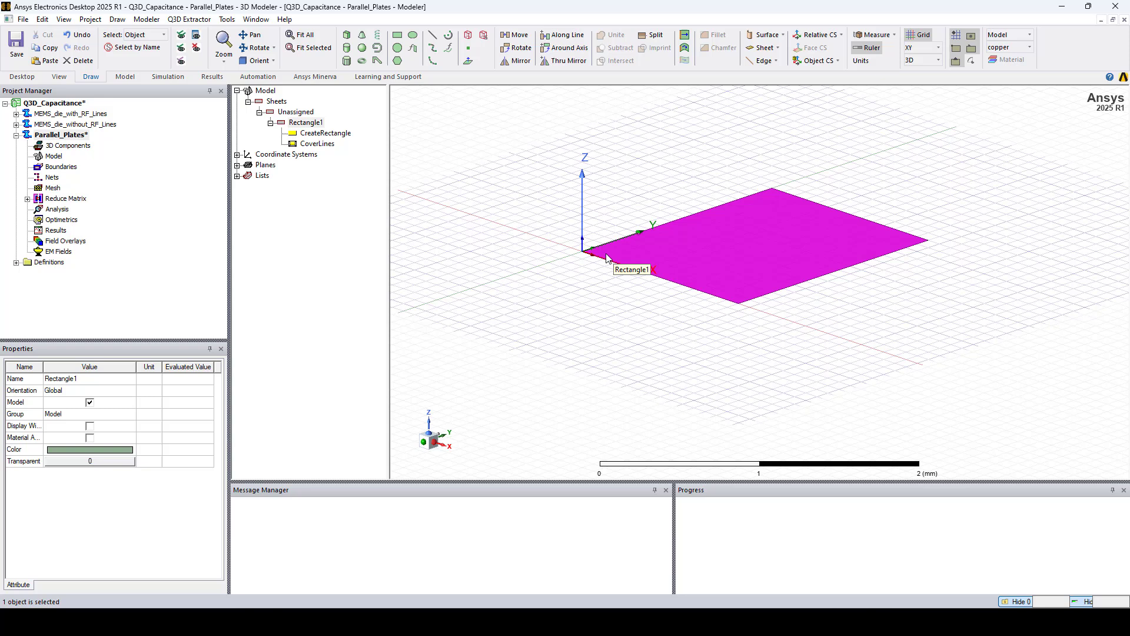
- Duplicate the rectangle along a line from the origin with dZ 0.1 mm, total 2
right_click(608, 258)
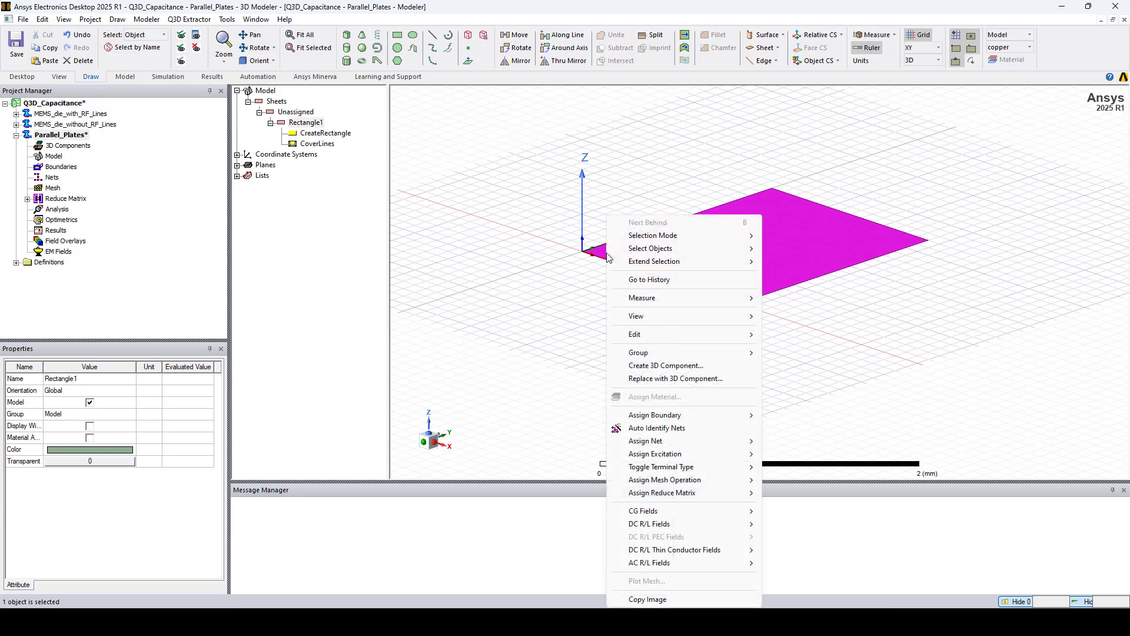
mouse_move(663, 334)
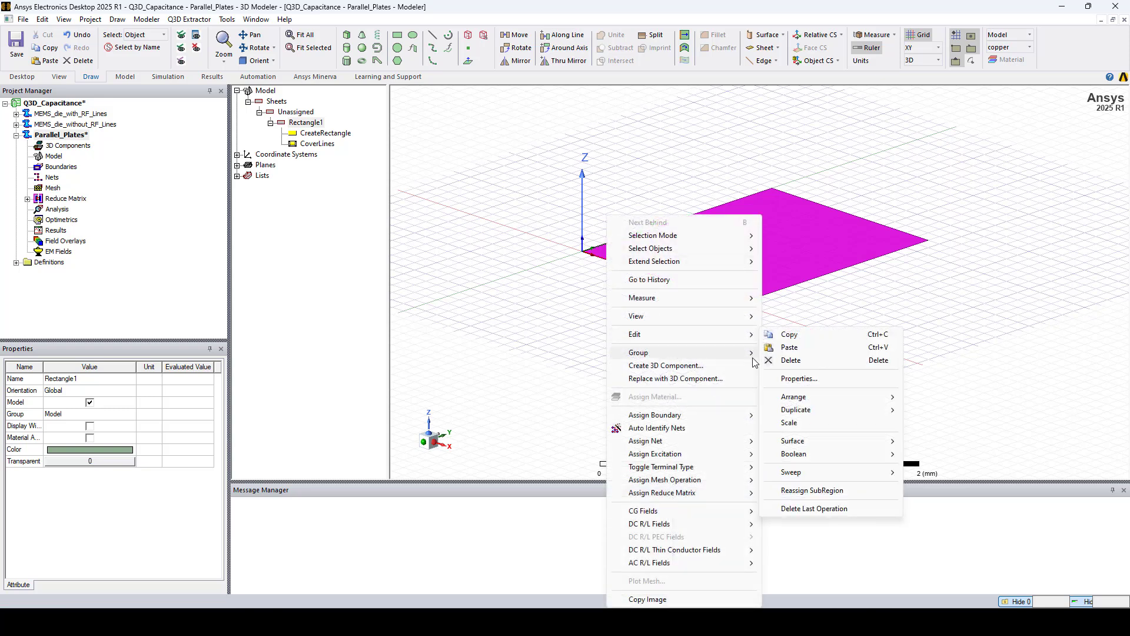
mouse_move(830, 412)
left_click(940, 407)
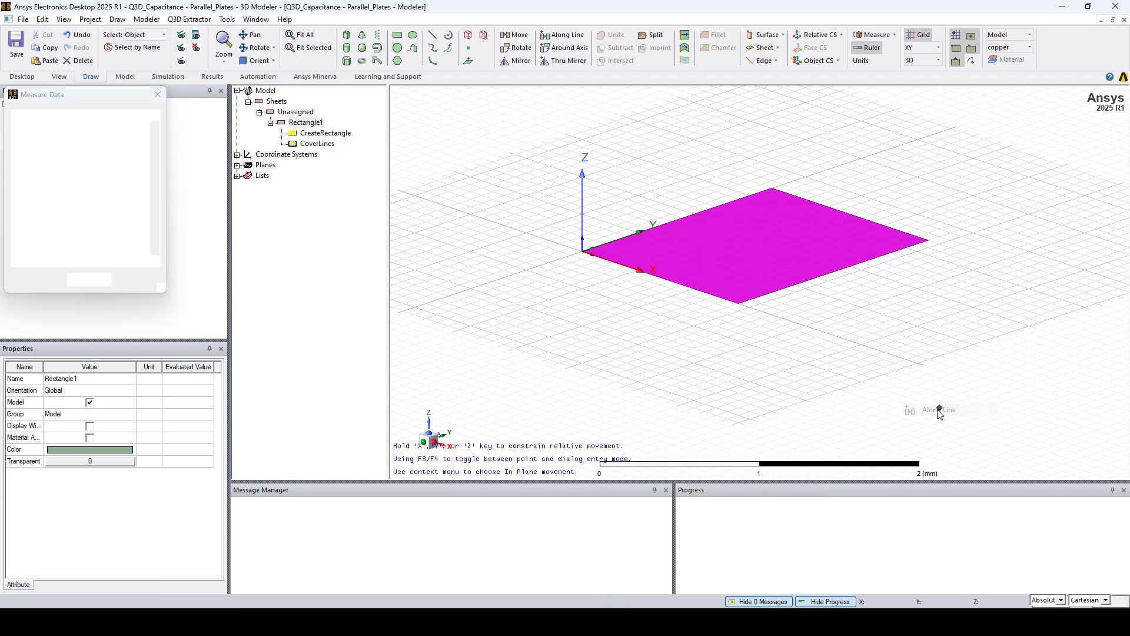
left_click(583, 252)
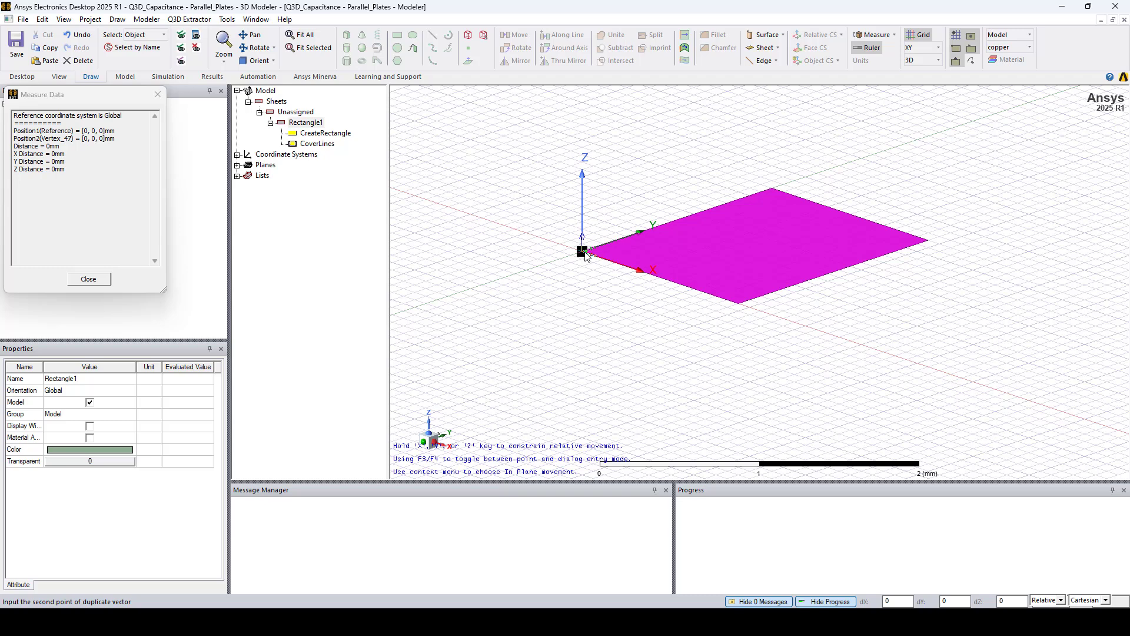
key("Tab")
key("Tab")
key("Tab")
key("Return")
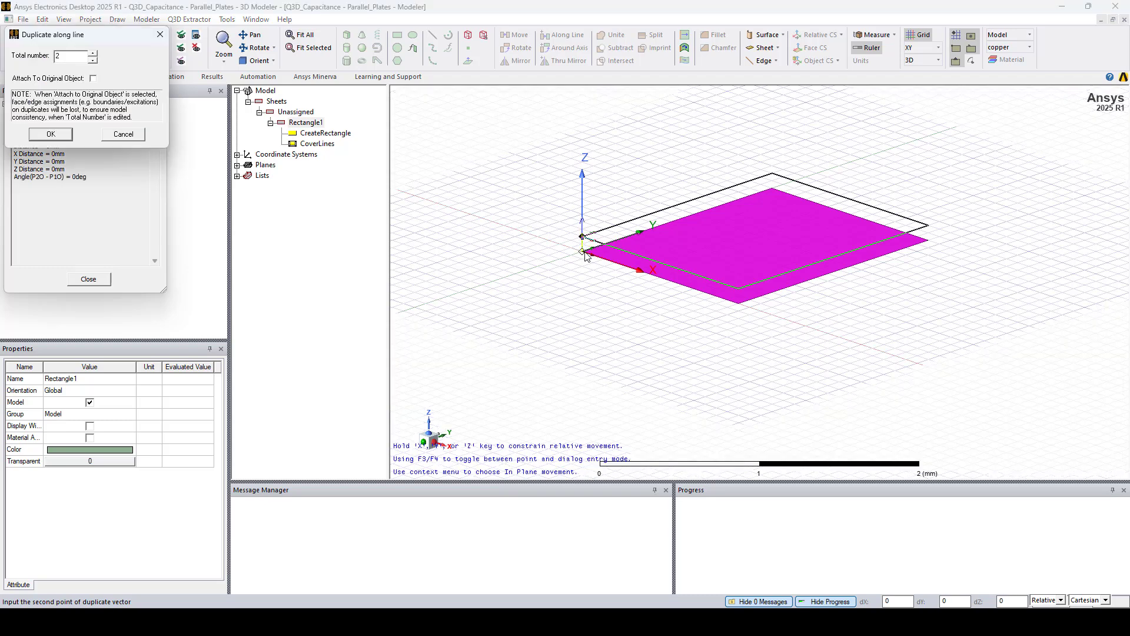
left_click(66, 137)
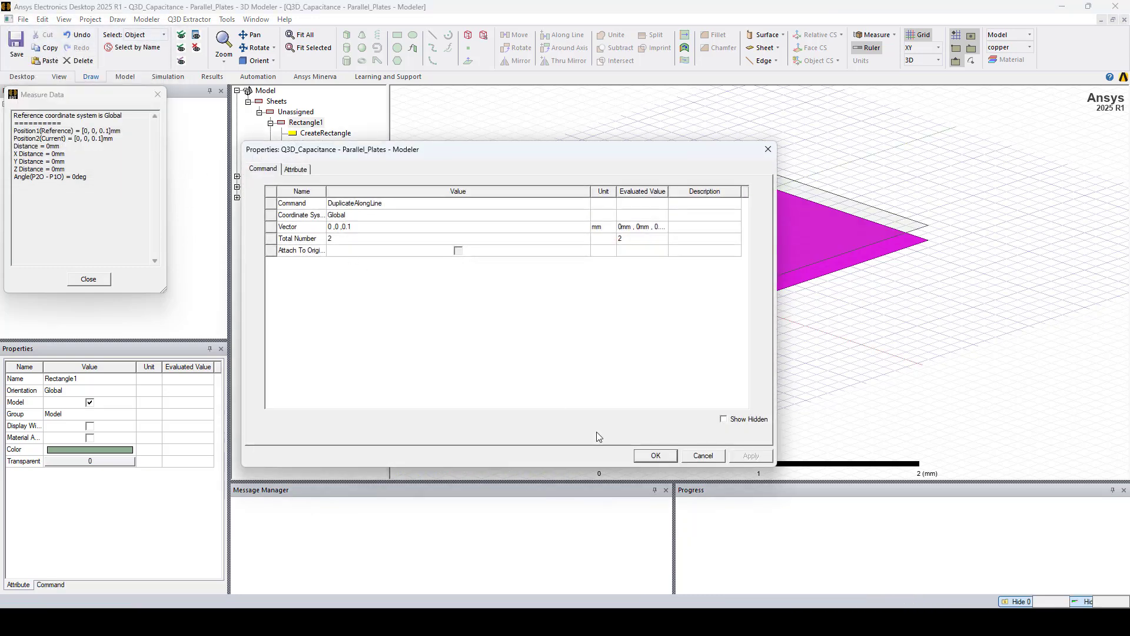
left_click(655, 454)
left_click(688, 393)
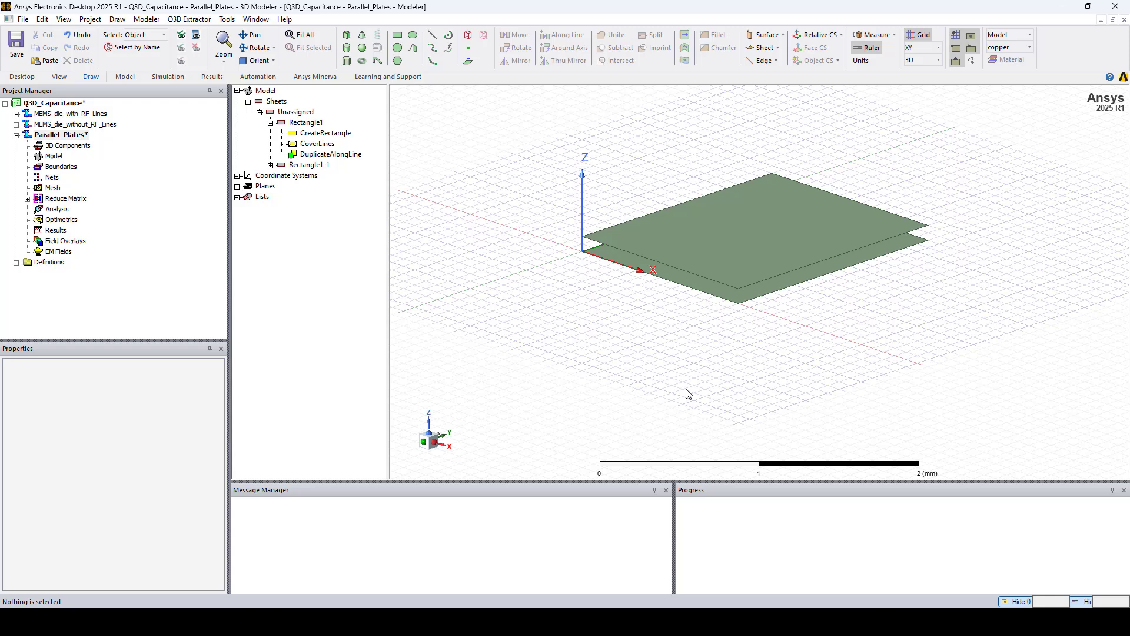
- Rename the lower plate to P1 and colour it orange
double_click(306, 123)
left_click(362, 204)
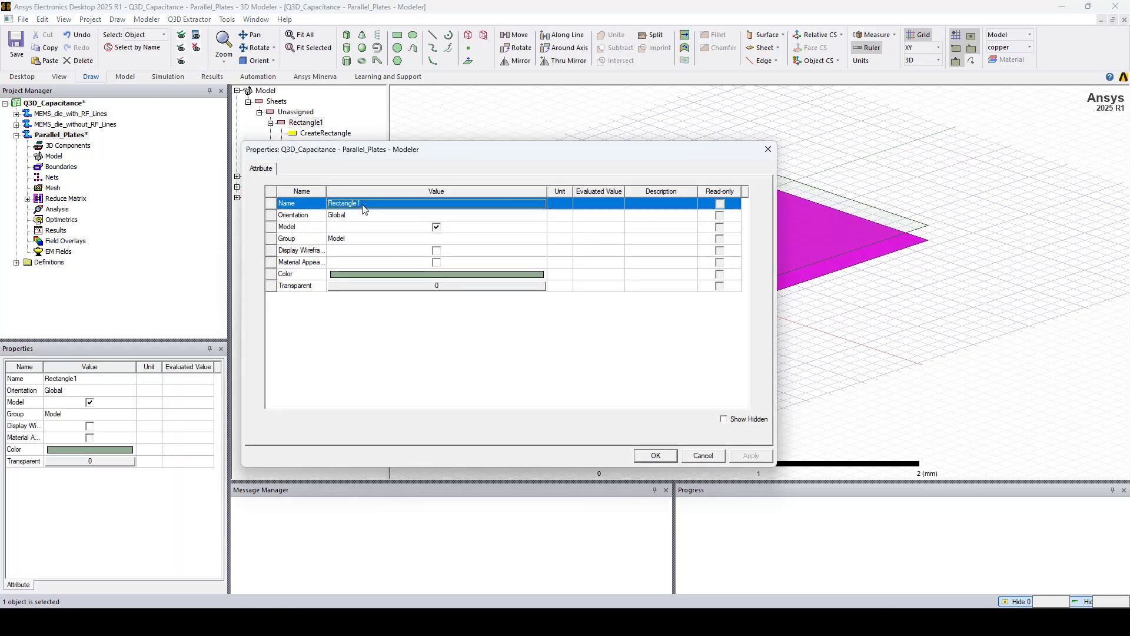
type("P1")
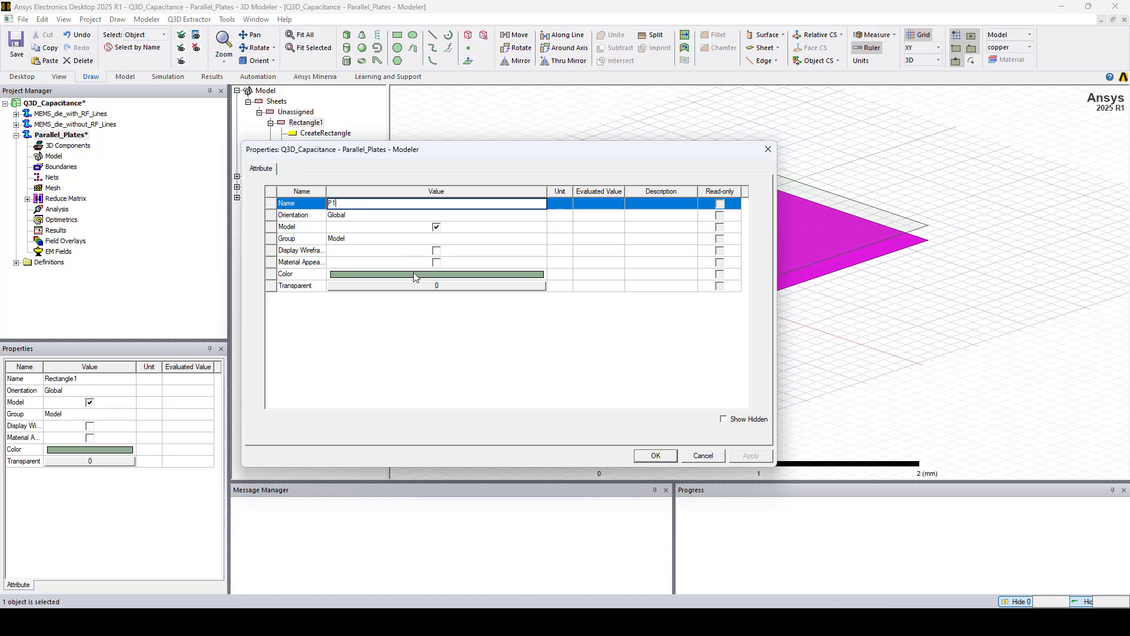
left_click(414, 274)
left_click(404, 283)
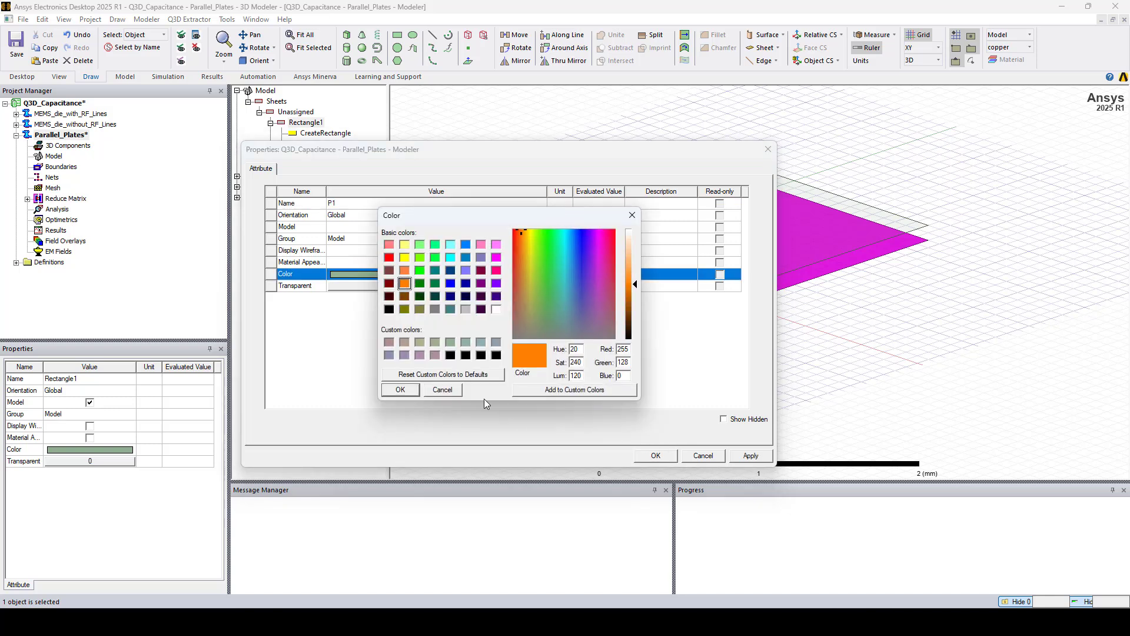
left_click(417, 390)
left_click(655, 456)
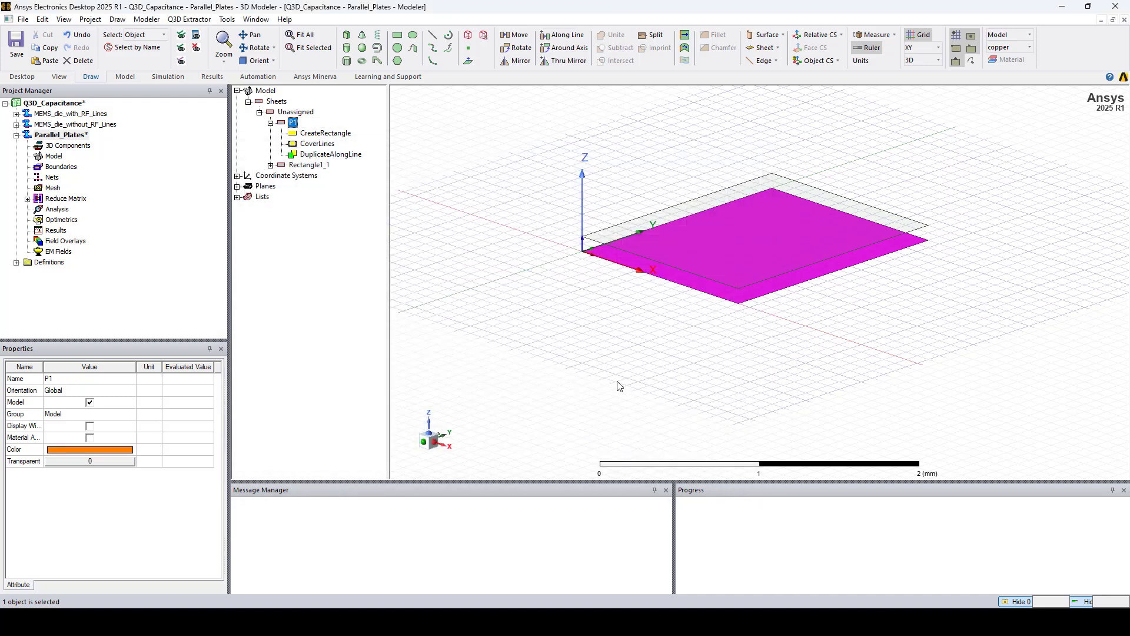
- Rename the upper plate to P2 and colour it orange
double_click(309, 164)
left_click(357, 208)
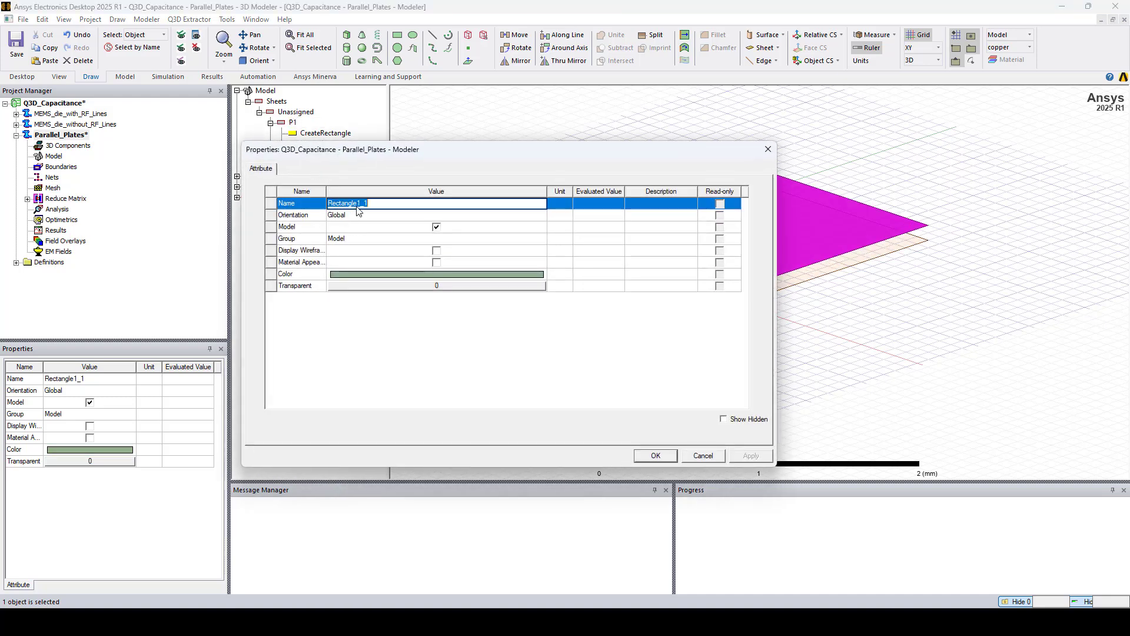
type("p")
left_click(344, 280)
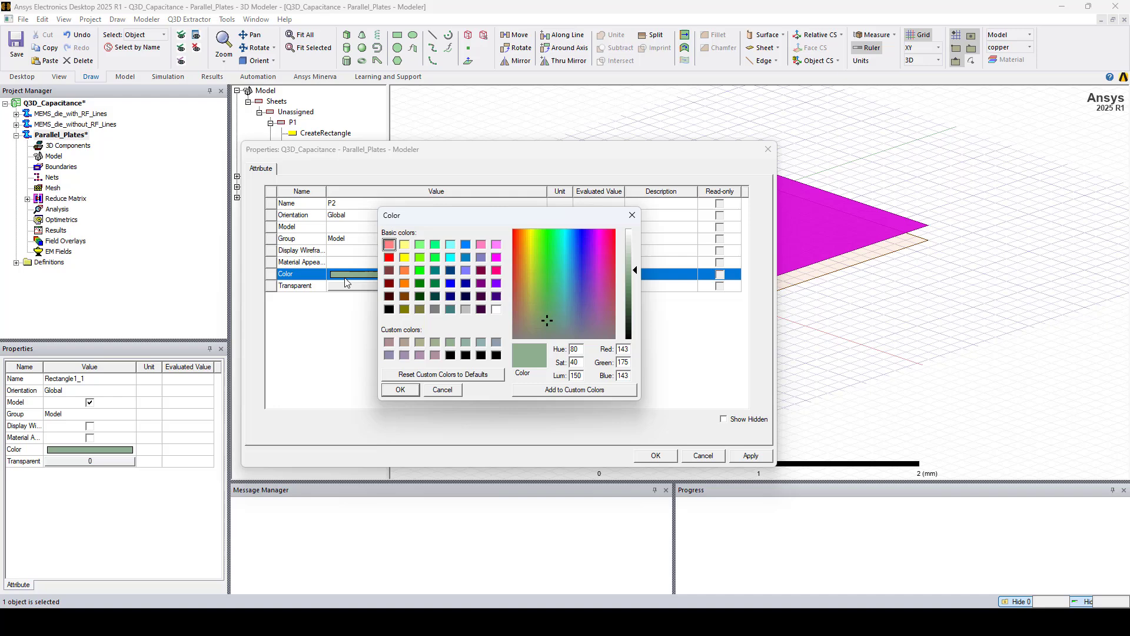
left_click(405, 285)
left_click(400, 390)
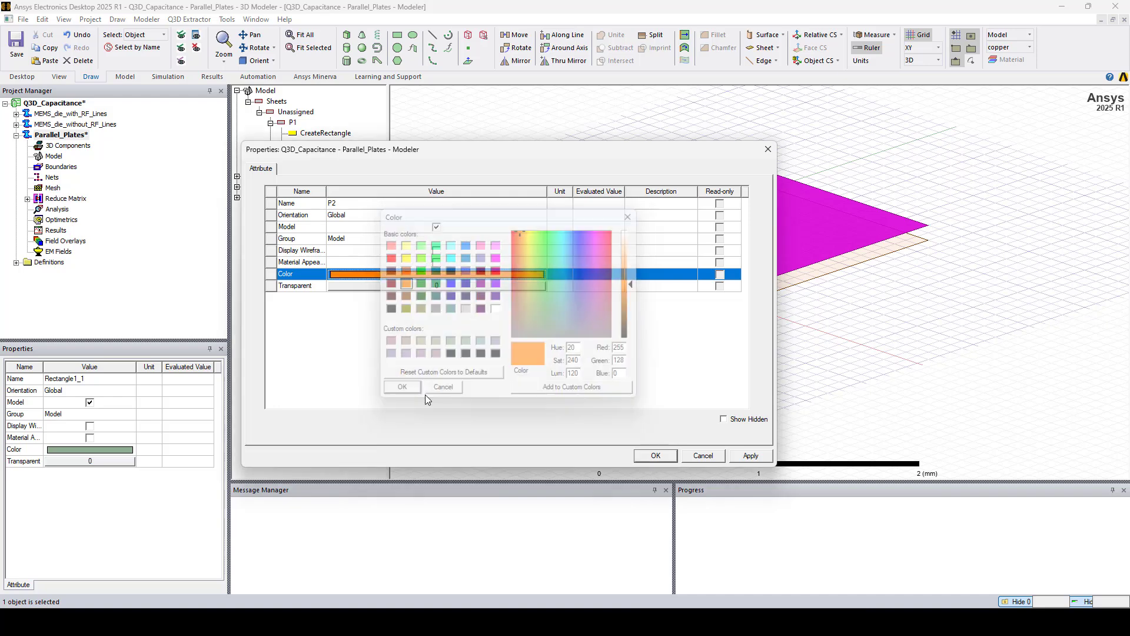
left_click(741, 457)
left_click(655, 455)
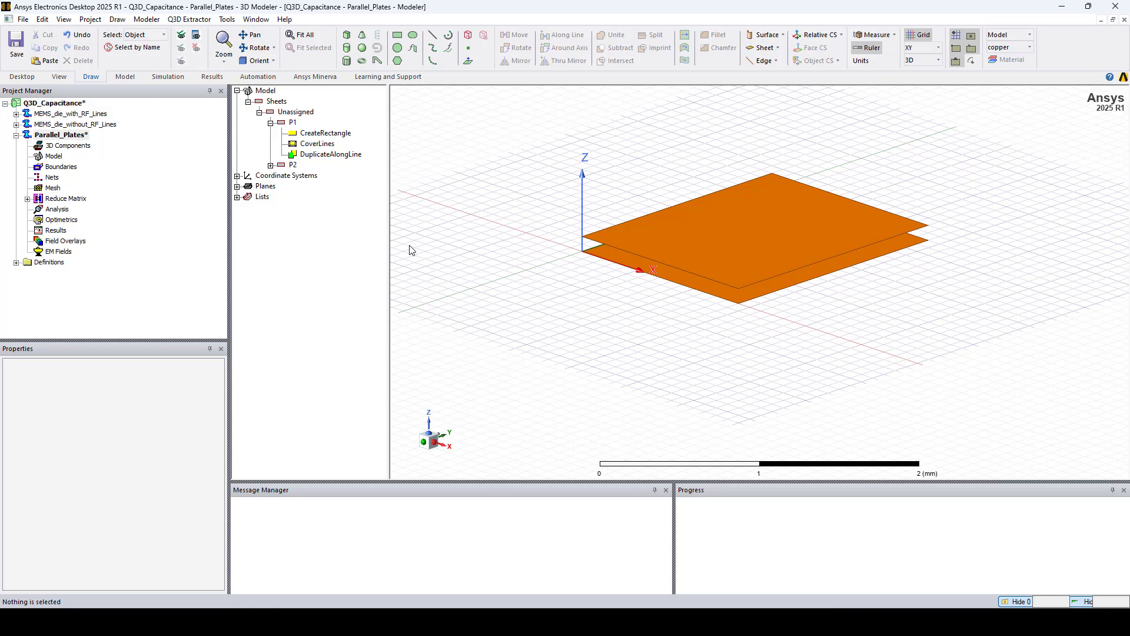
- Assign both plates P1 and P2 a copper 1 mm Thin Conductor boundary, ThinCond1
left_click(677, 229)
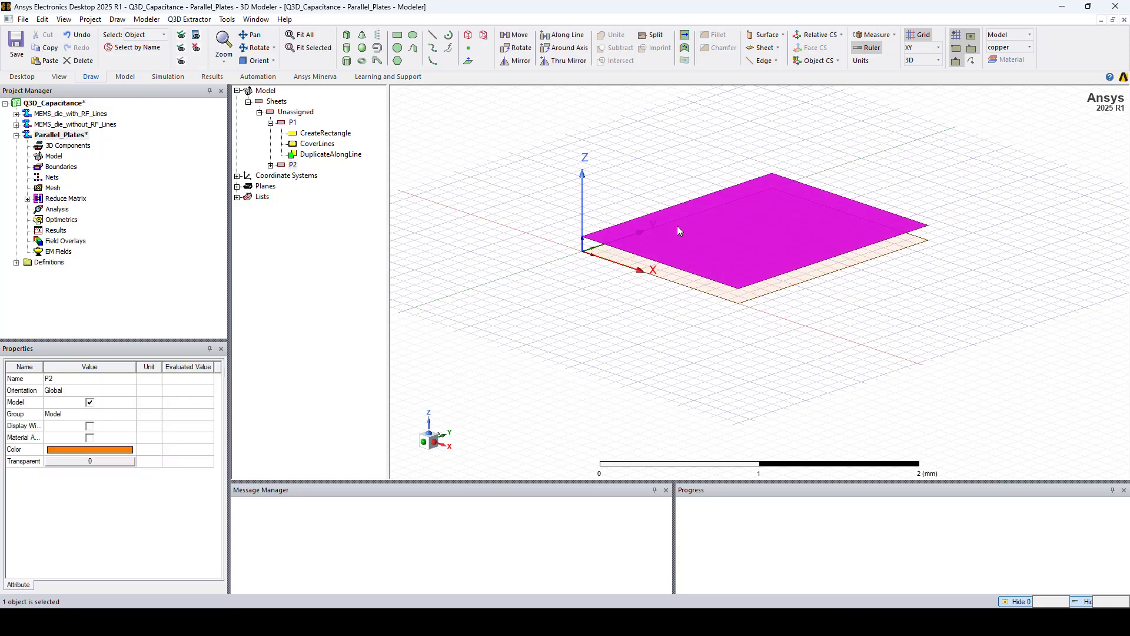
left_click(629, 272, "ctrl")
right_click(618, 274)
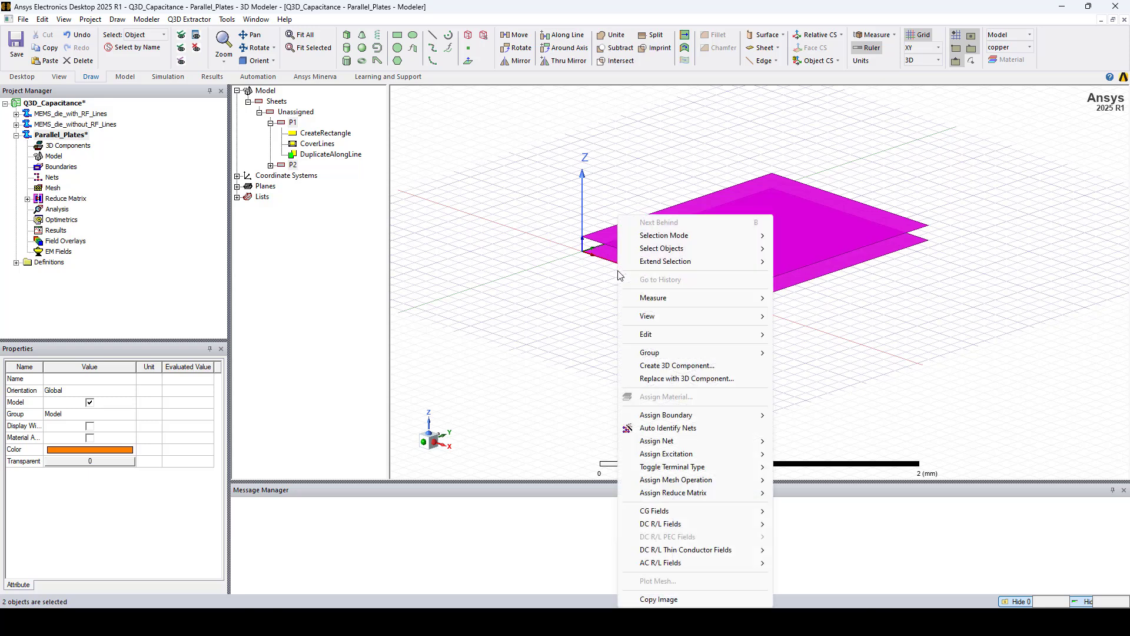
mouse_move(694, 418)
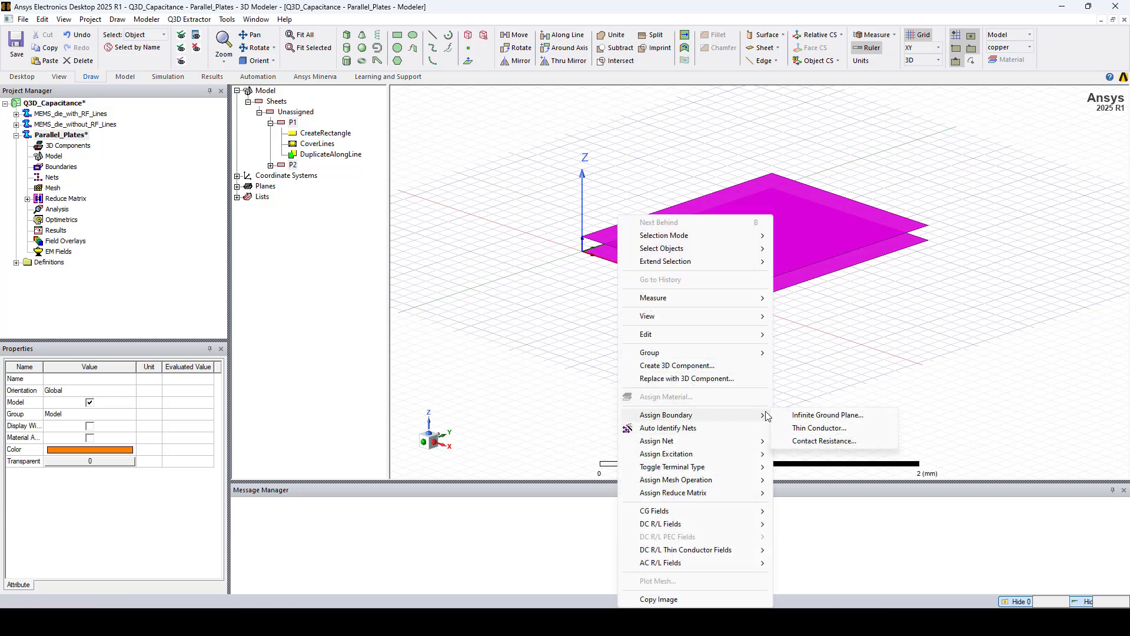
left_click(812, 428)
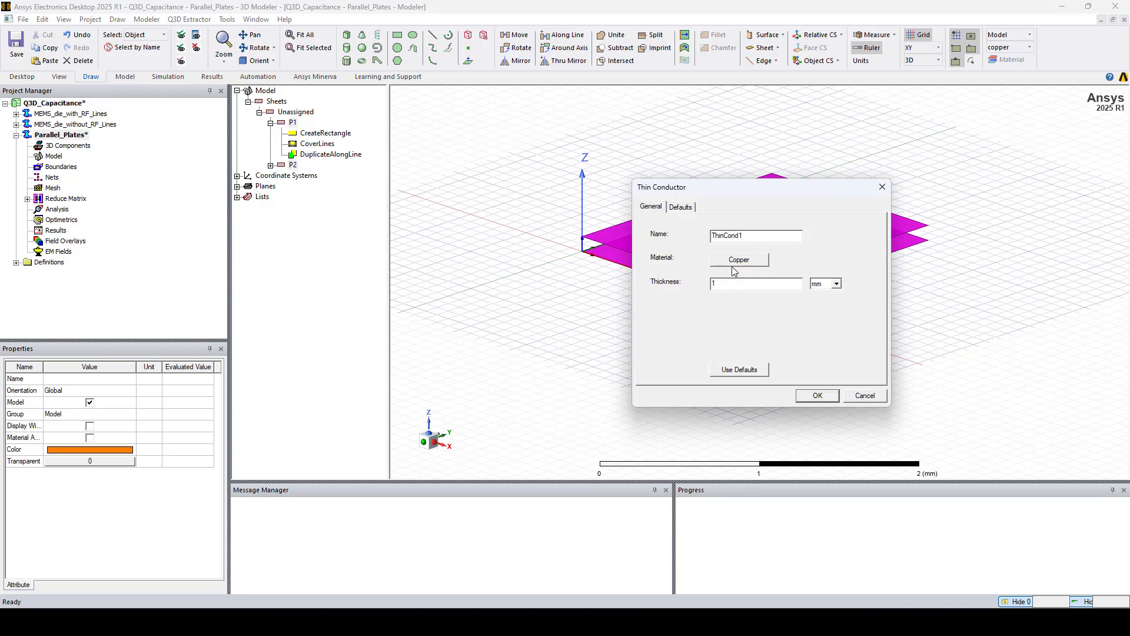
left_click(816, 398)
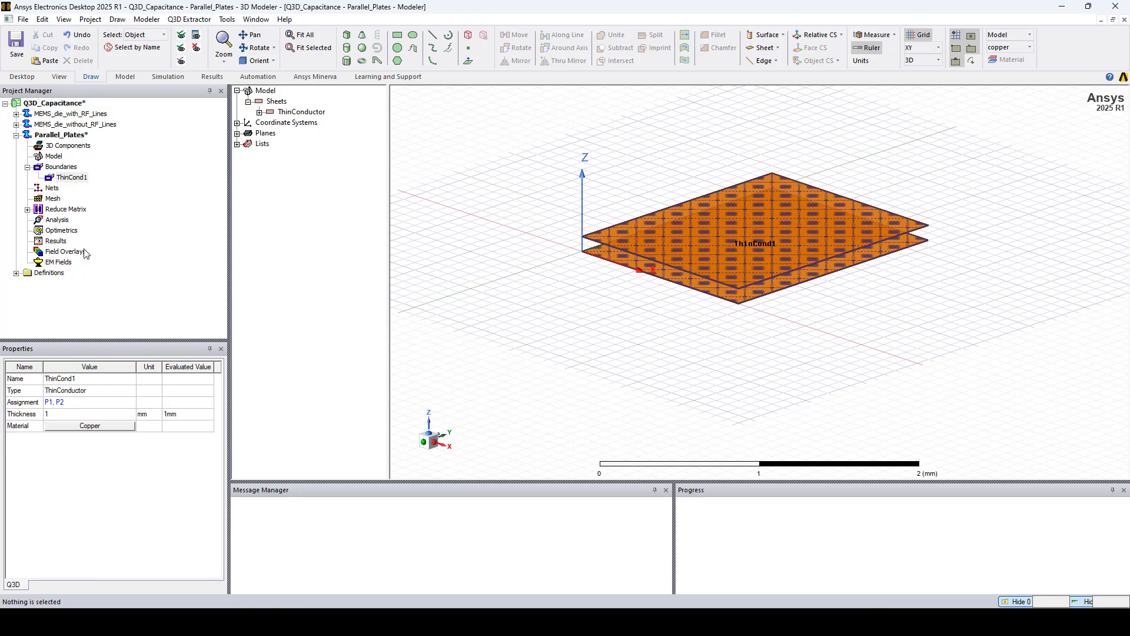
- Auto-identify nets, check P1 and P2, and expand Reduce Matrix to show Original
right_click(52, 188)
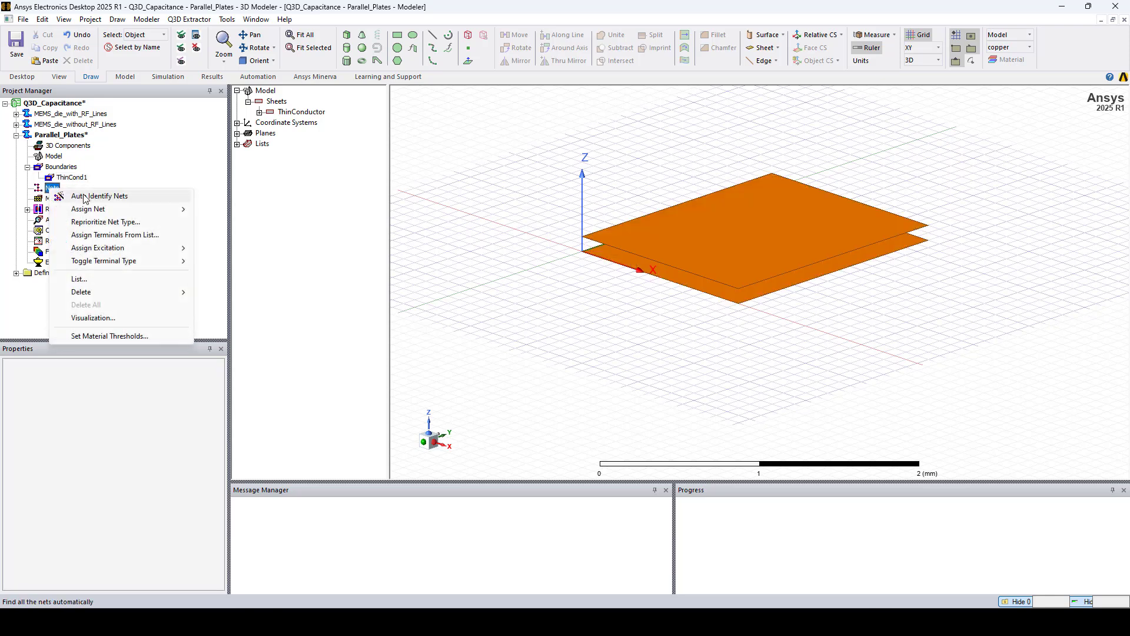
left_click(86, 196)
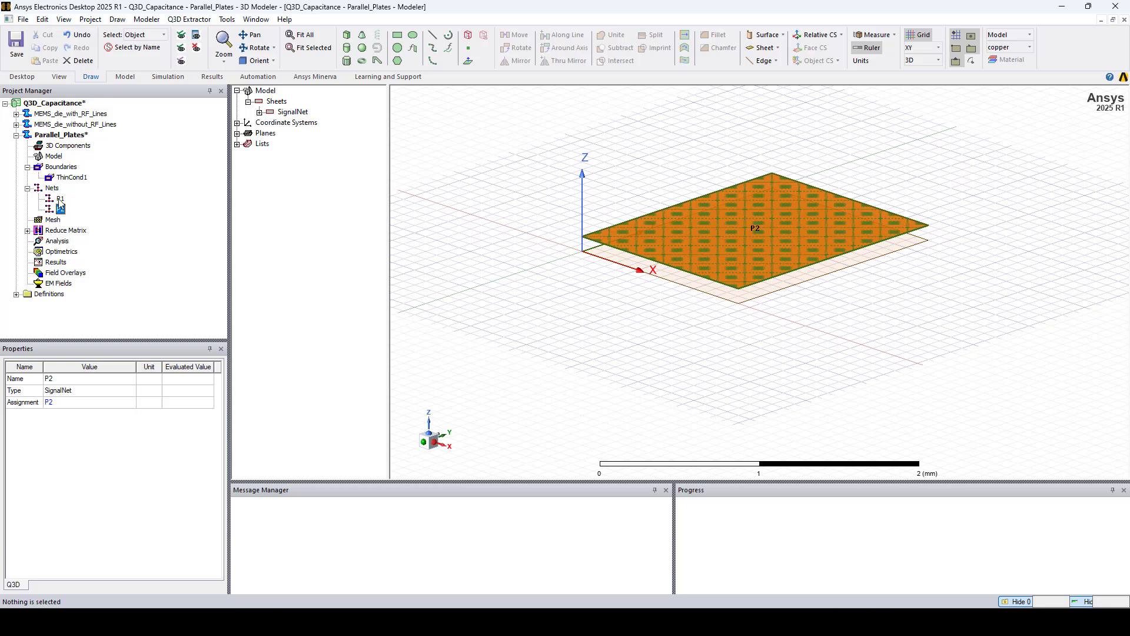
left_click(59, 199)
left_click(60, 209)
left_click(27, 230)
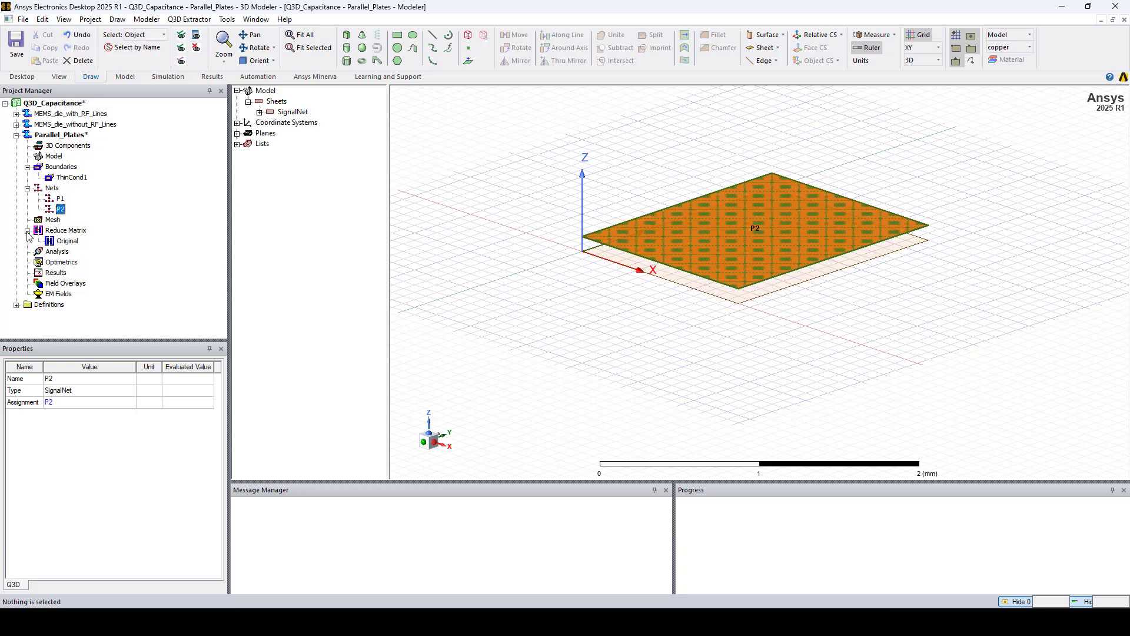
- Add a Ground Net matrix reduction with P1 as the ground net
right_click(65, 231)
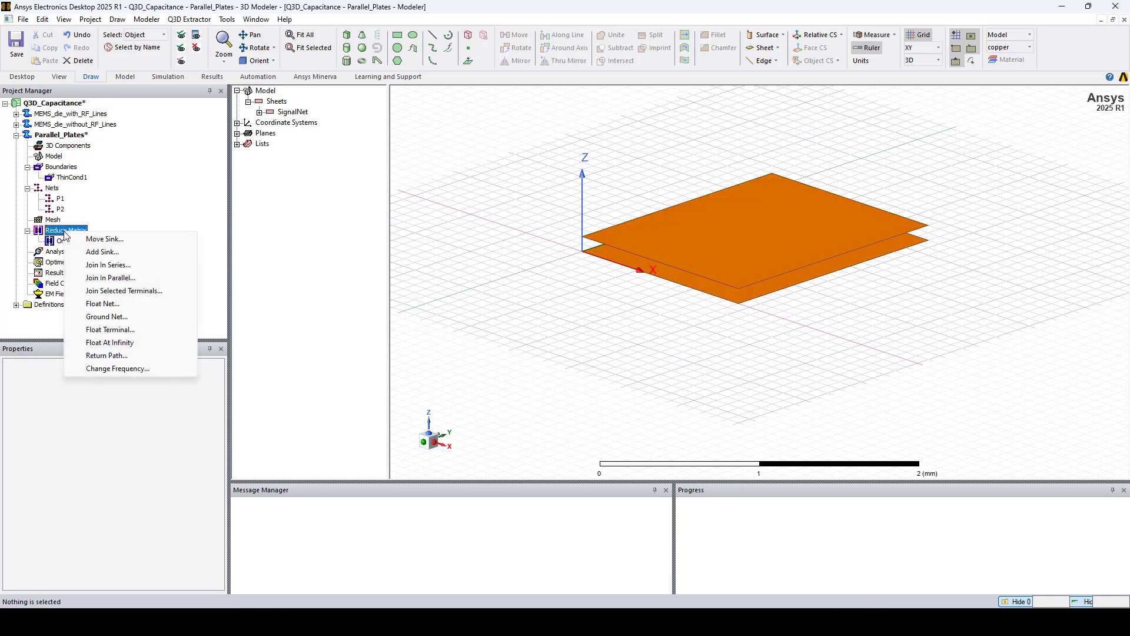
left_click(102, 318)
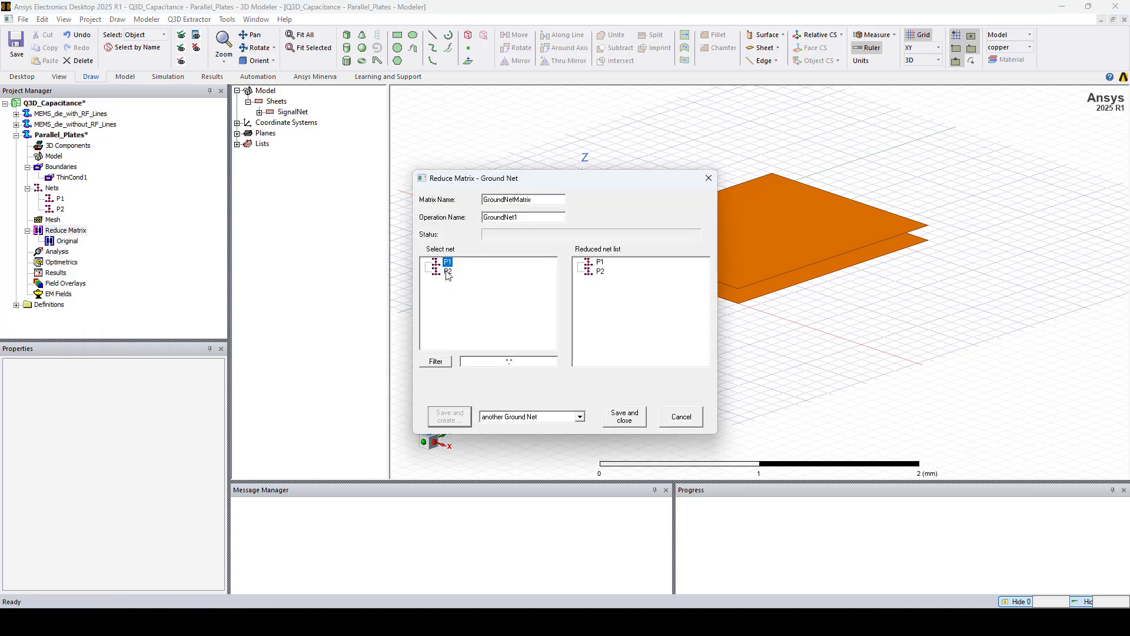
left_click(624, 416)
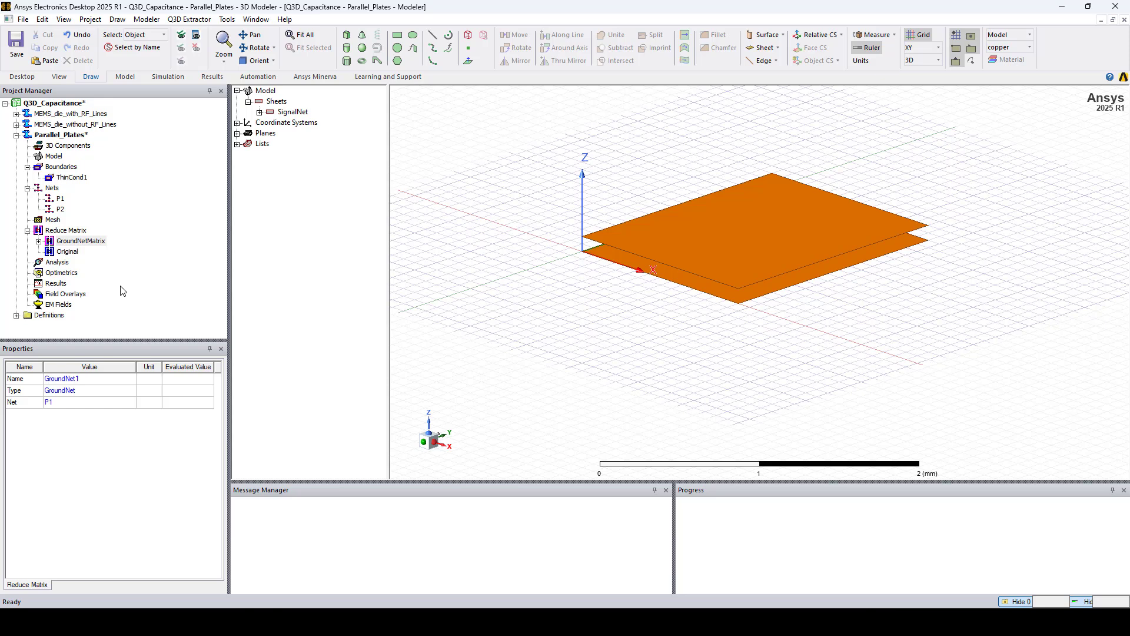
- Add Setup1 at 1 GHz with DC and AC resistance/inductance unchecked
right_click(62, 263)
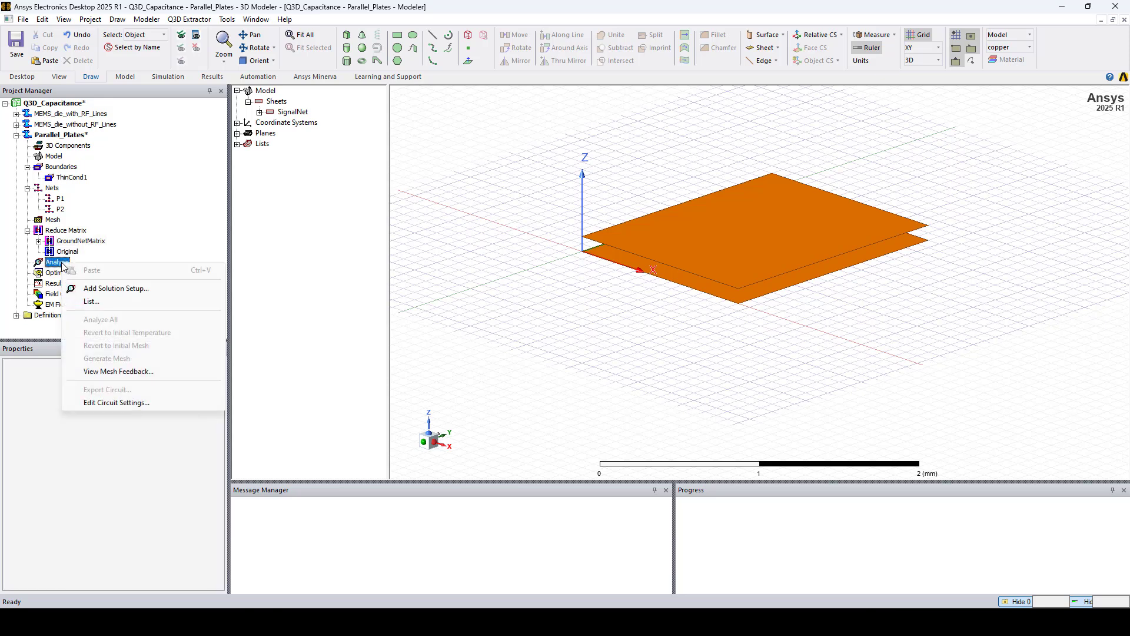
left_click(115, 288)
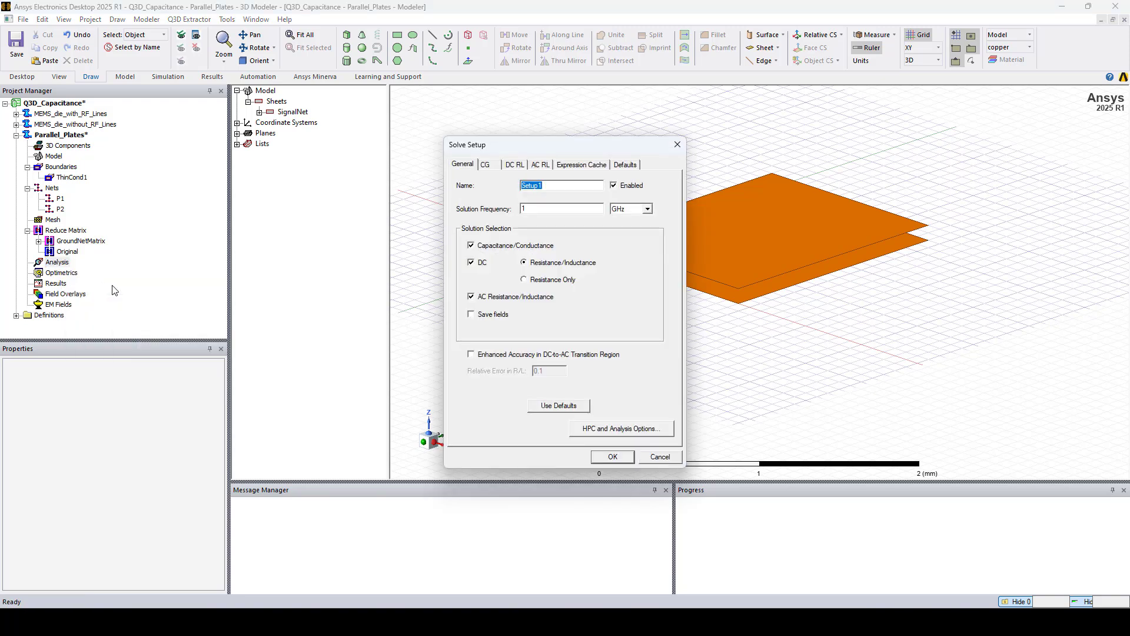
left_click(469, 297)
left_click(472, 264)
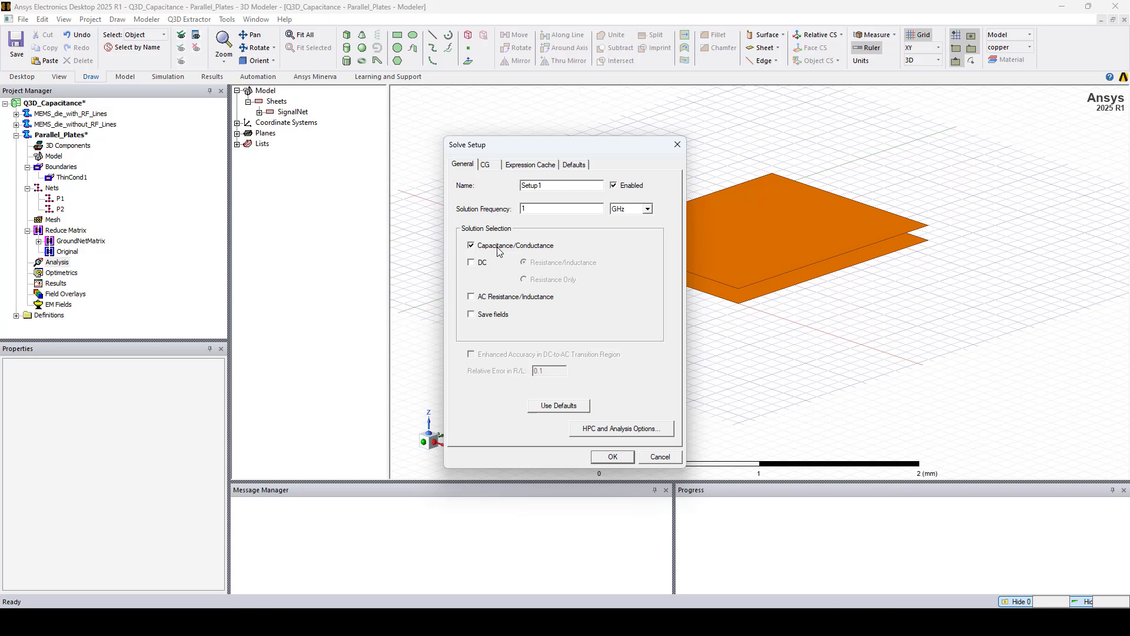
left_click(612, 457)
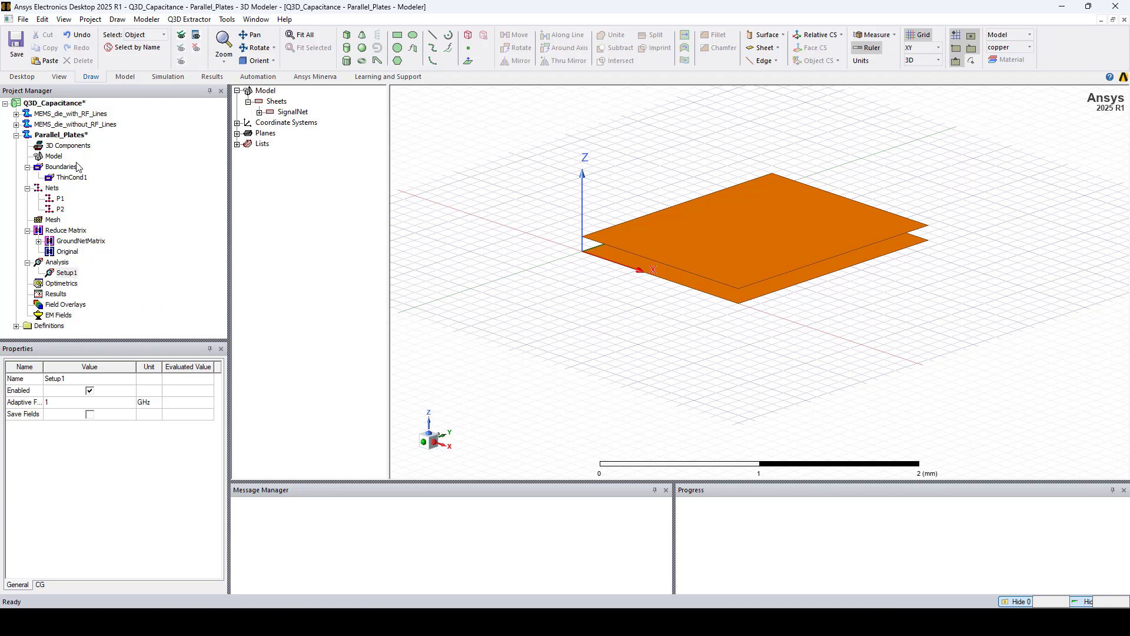
- Run a validation check on the Parallel_Plates design and close it
right_click(71, 138)
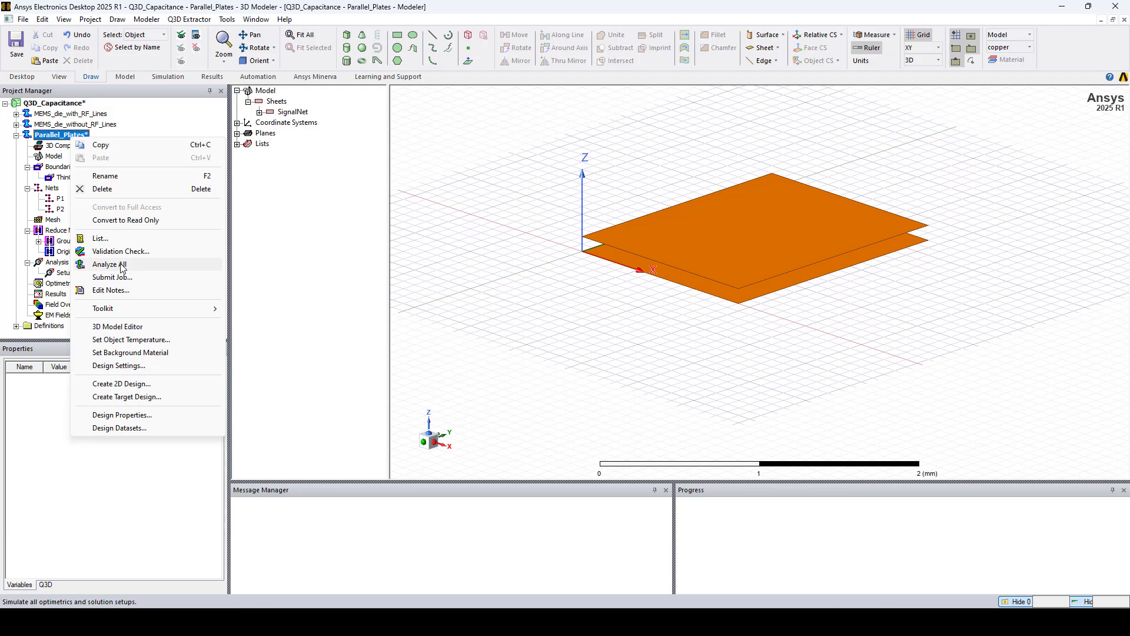
left_click(122, 252)
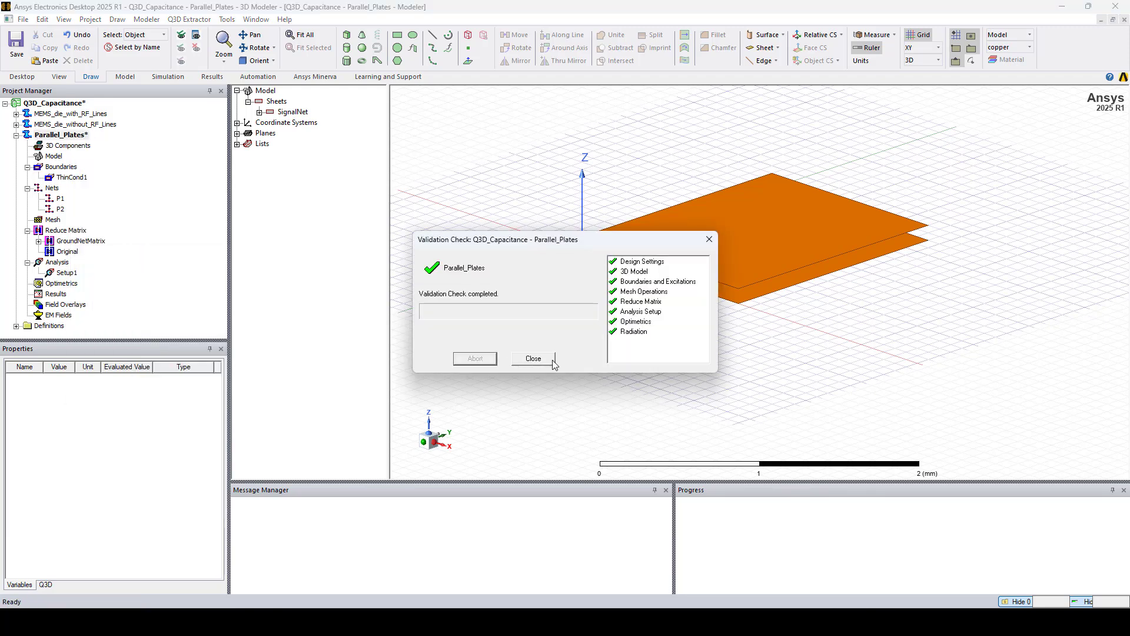
left_click(548, 361)
- Analyze Setup1 and expand the messages showing normal completion of simulation
right_click(66, 273)
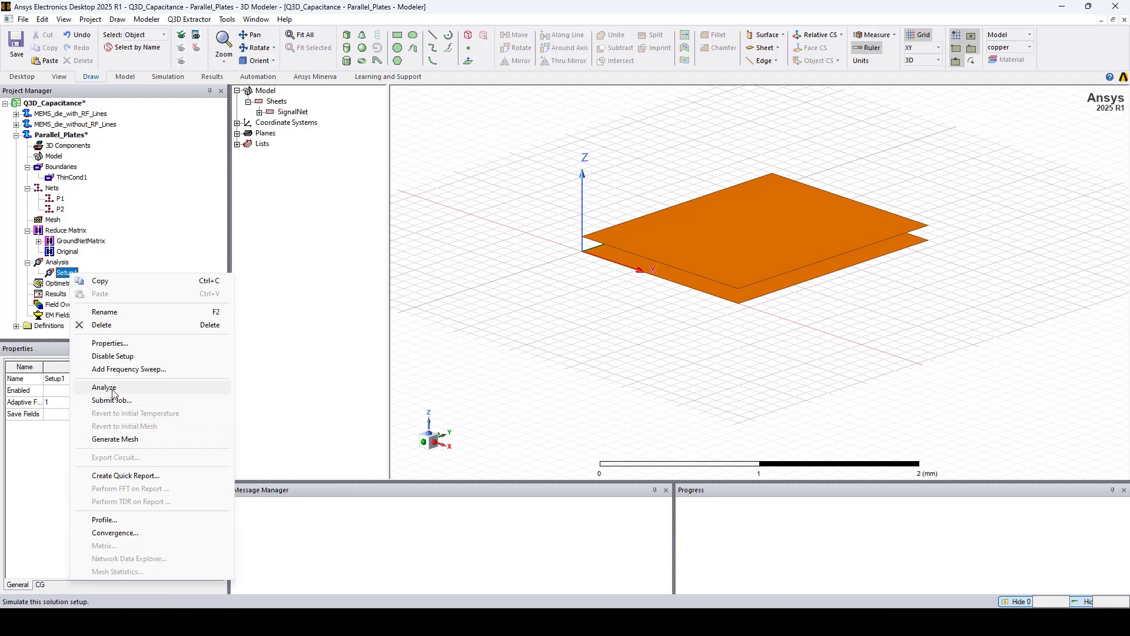
left_click(115, 391)
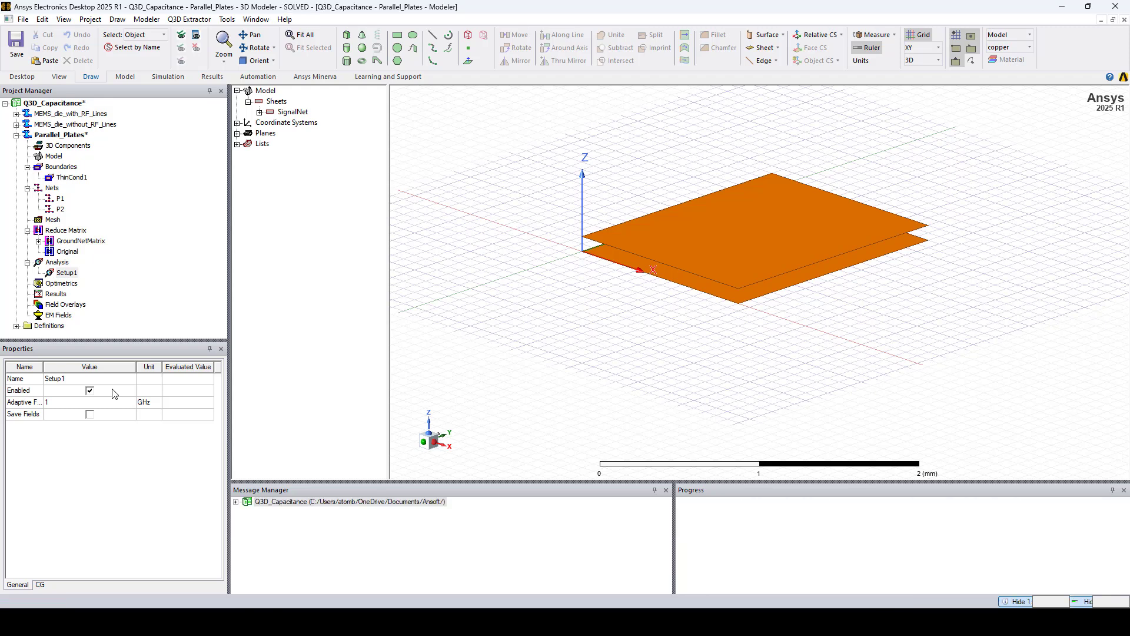
left_click(236, 501)
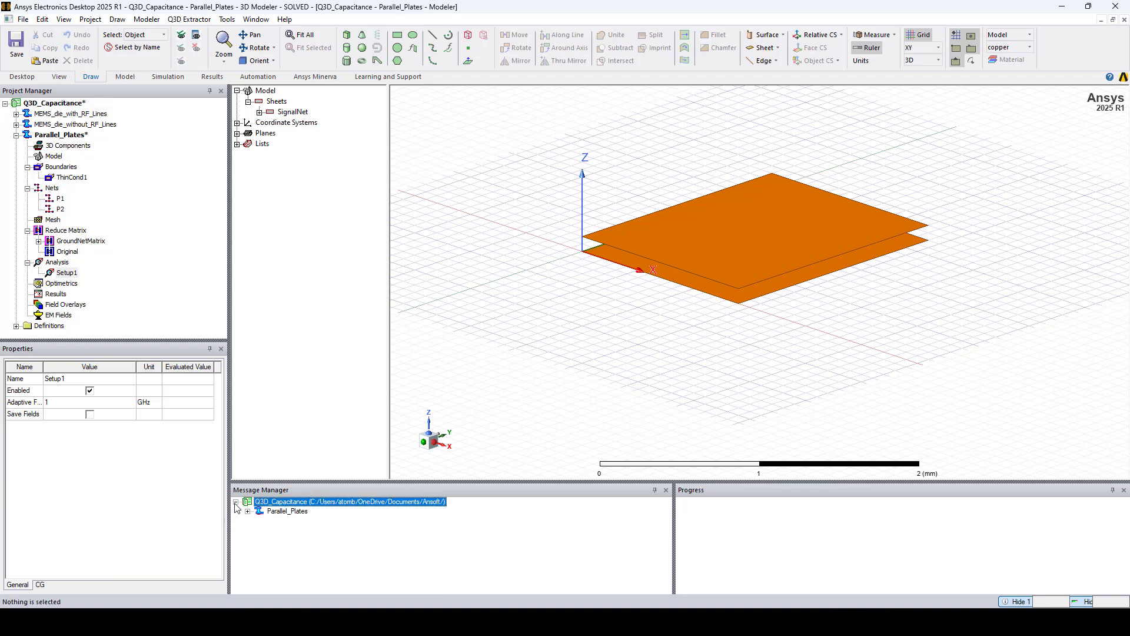
left_click(247, 511)
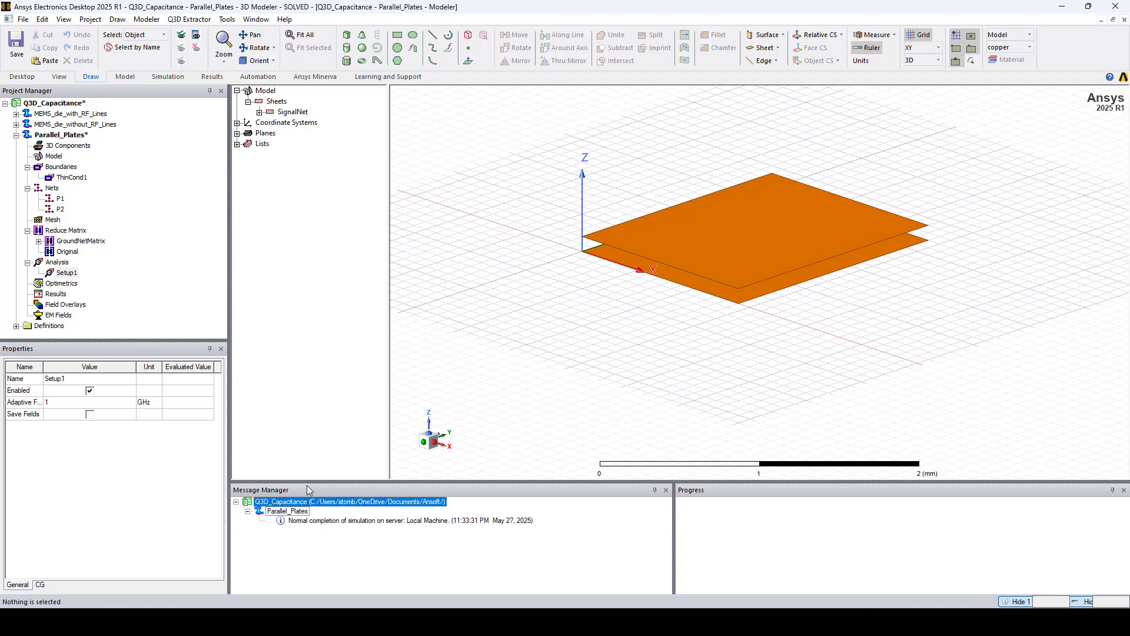
- Display Setup1's capacitance matrix as GroundNetMatrix, showing P2 at 0.26300 pF
right_click(67, 273)
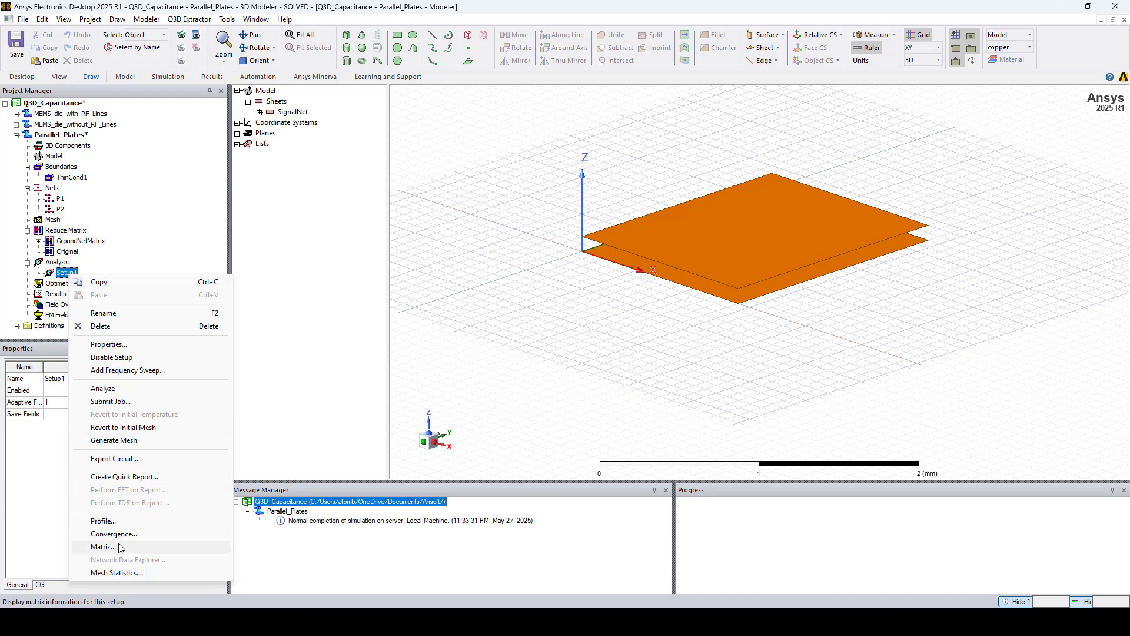
left_click(103, 547)
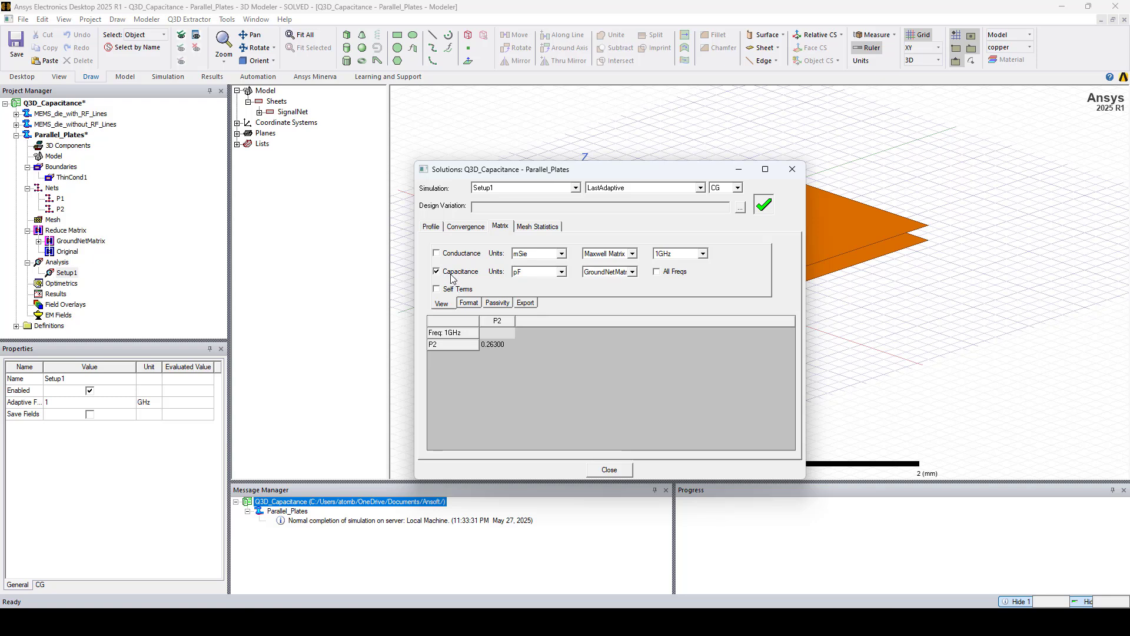
left_click(632, 271)
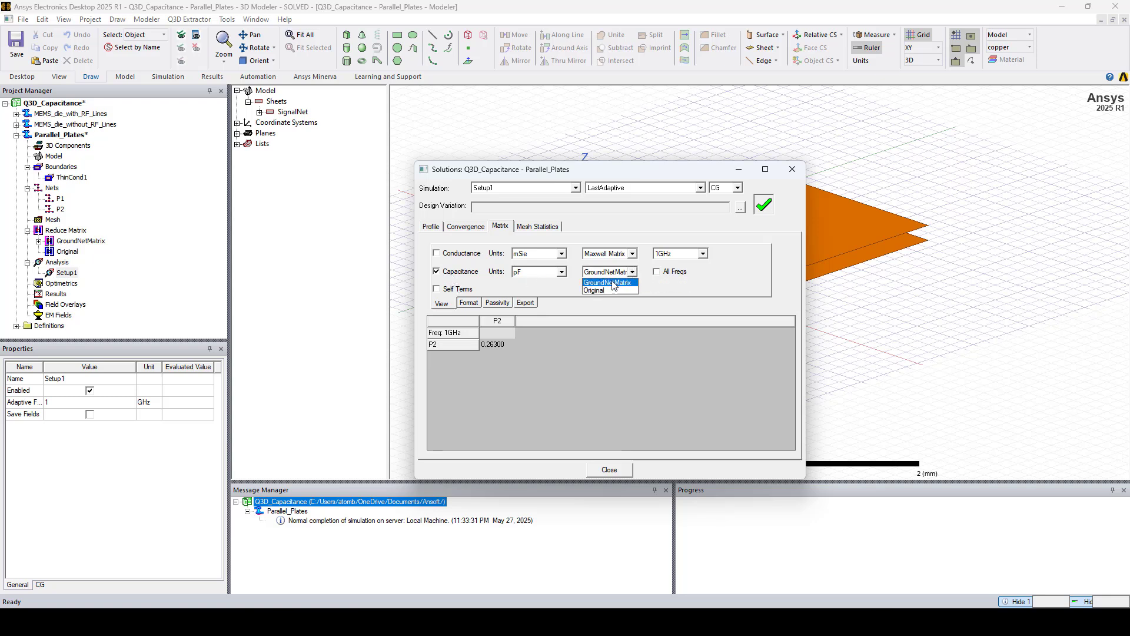
left_click(626, 283)
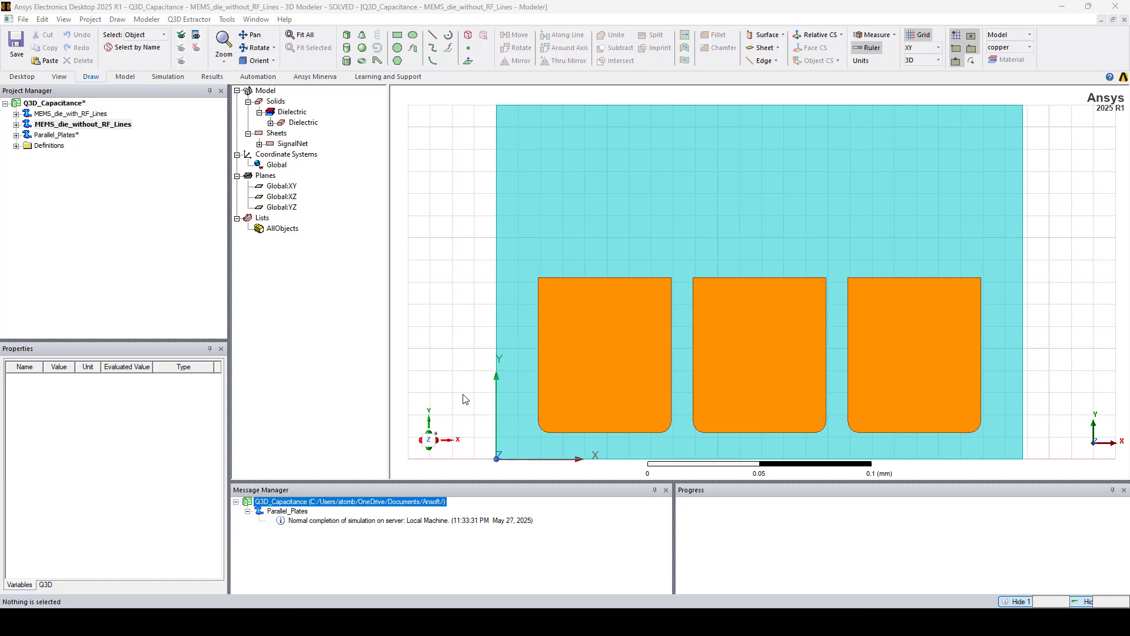
- Expand MEMS_die_without_RF_Lines, inspect ThinCond1 and nets GND, L1, R1, then review GroundNet1
left_click(94, 115)
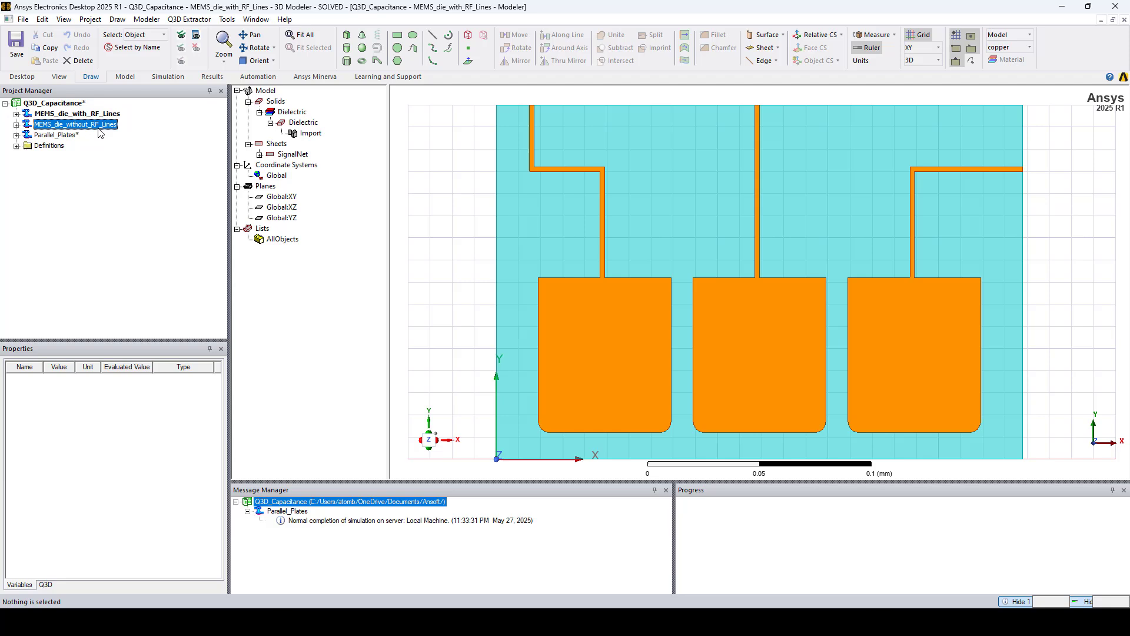
left_click(17, 124)
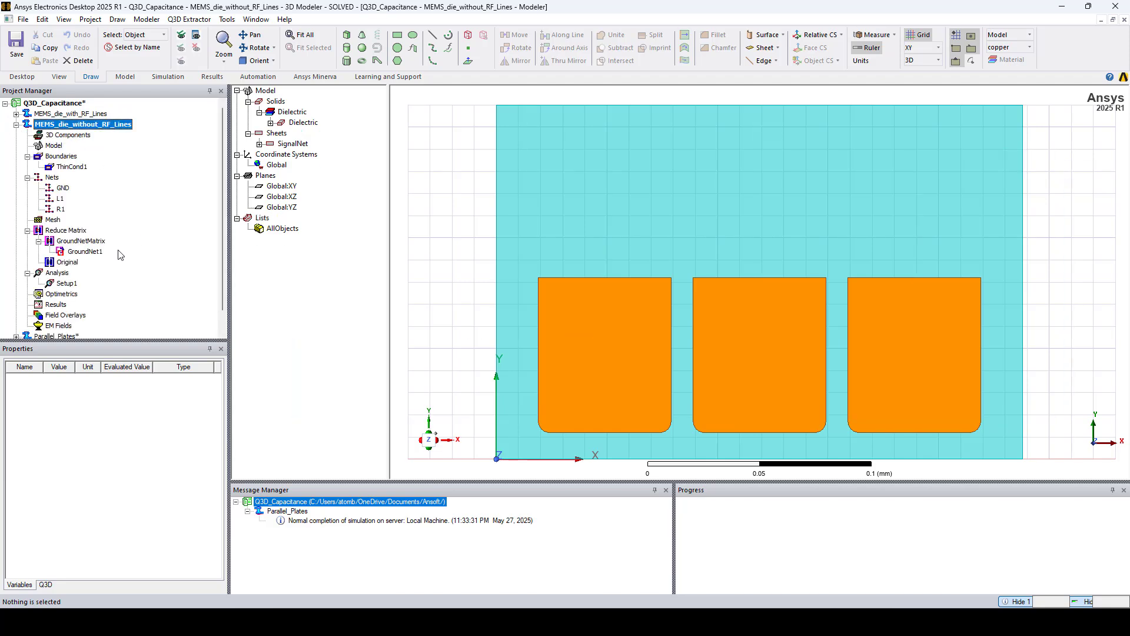
left_click(69, 168)
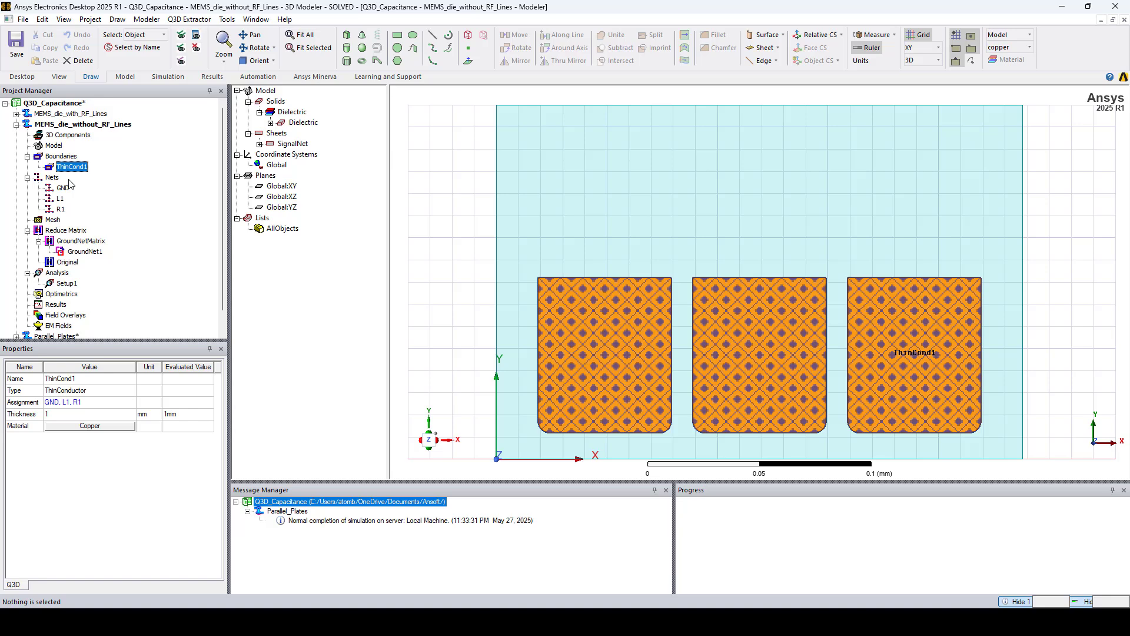
left_click(63, 187)
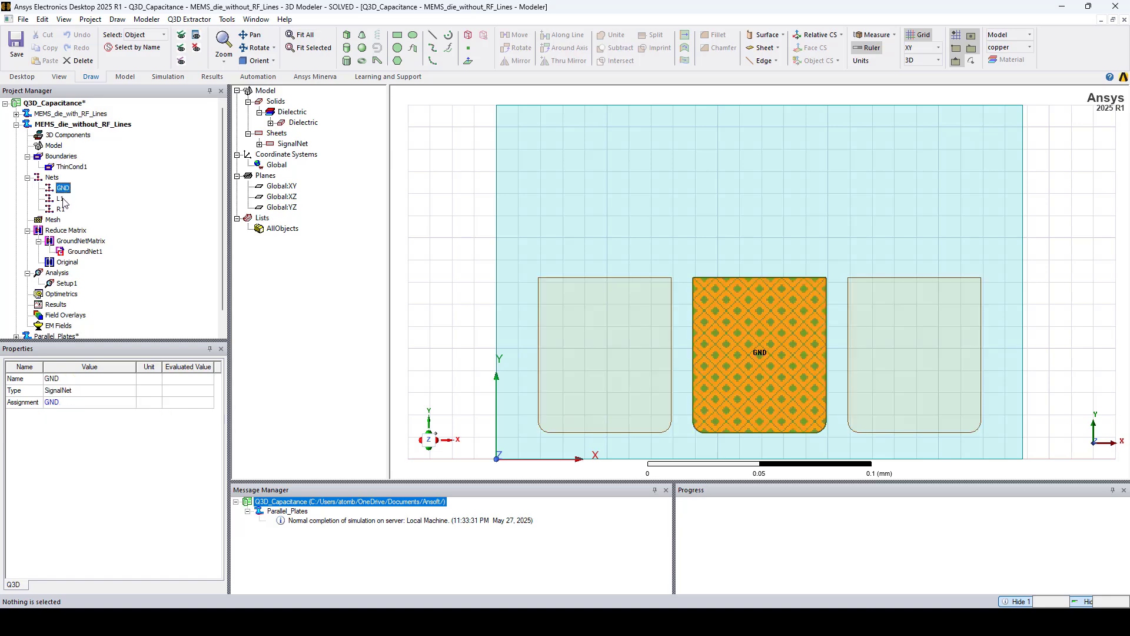
left_click(61, 199)
left_click(62, 209)
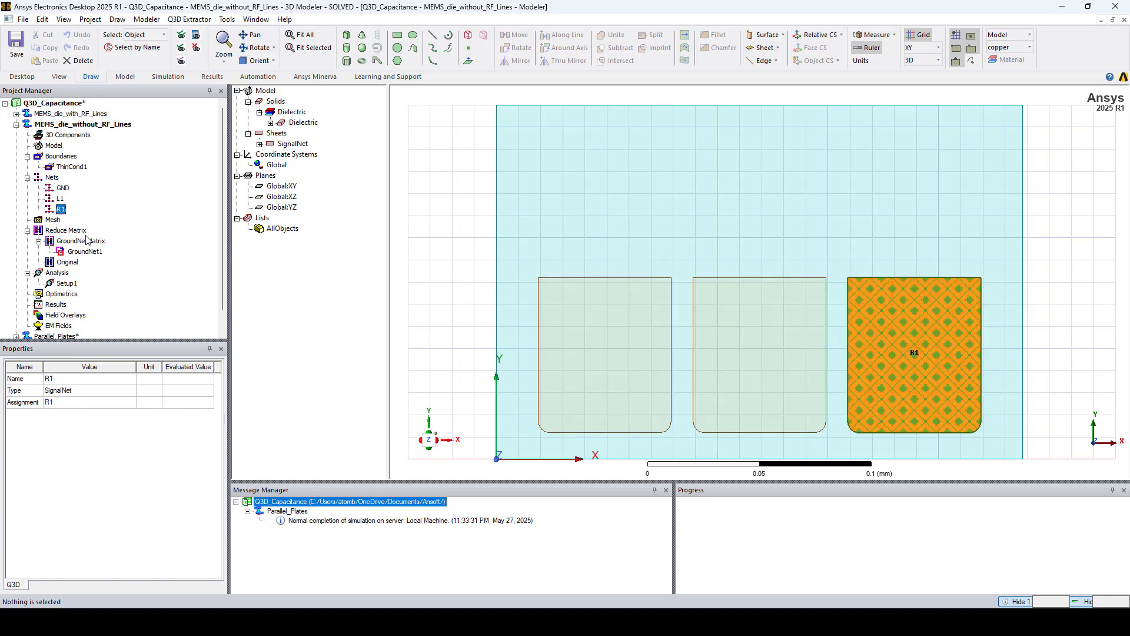
double_click(92, 252)
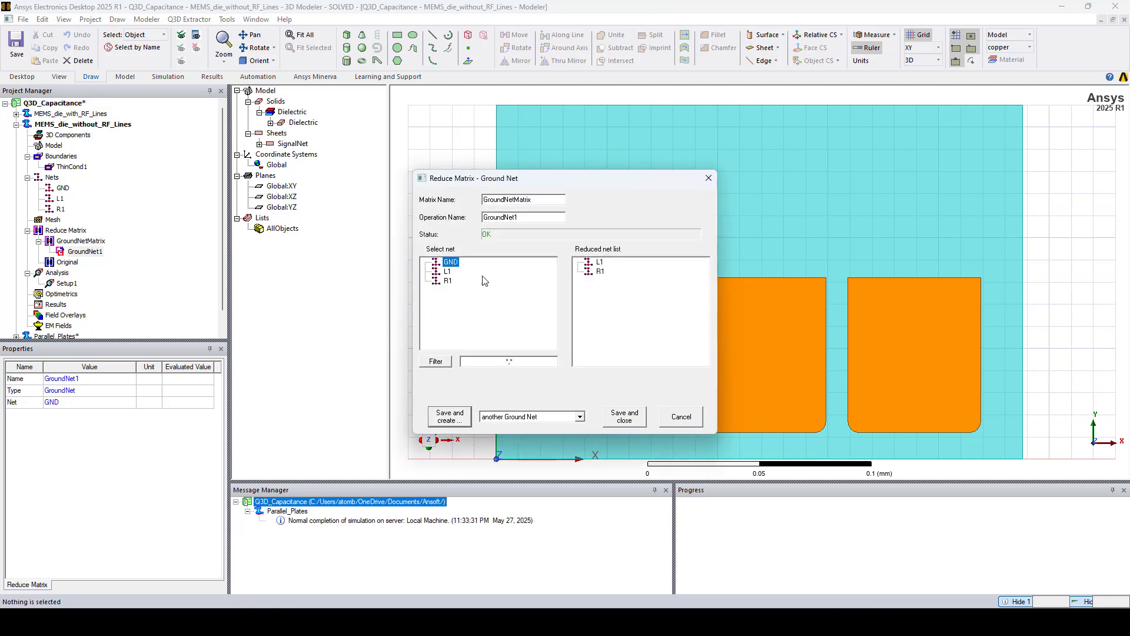
left_click(714, 176)
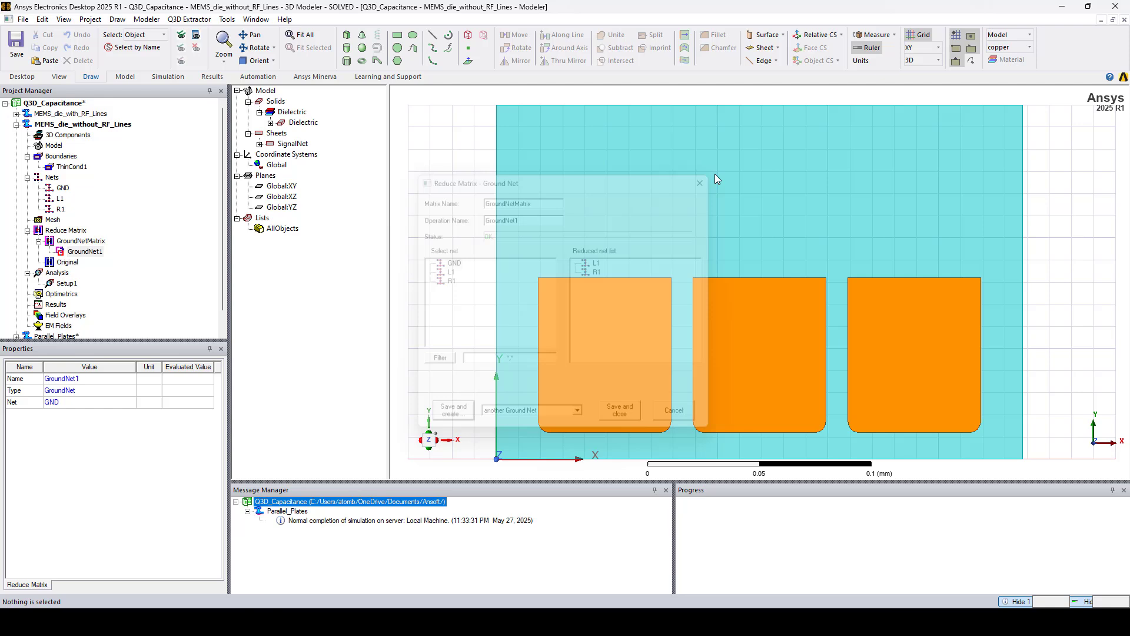
right_click(61, 284)
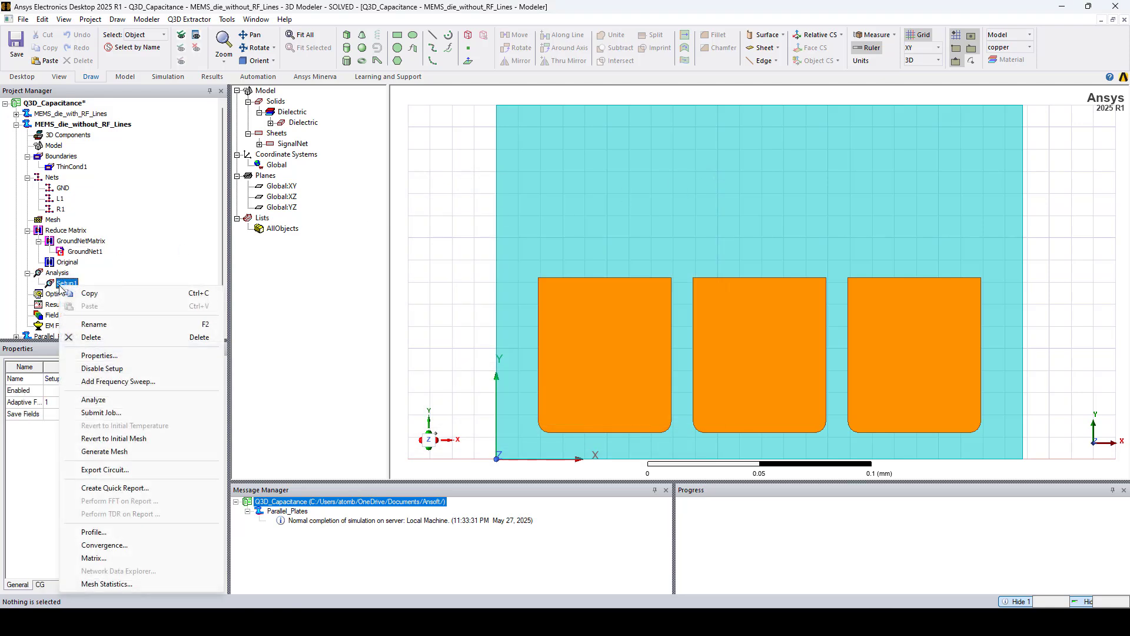
left_click(120, 559)
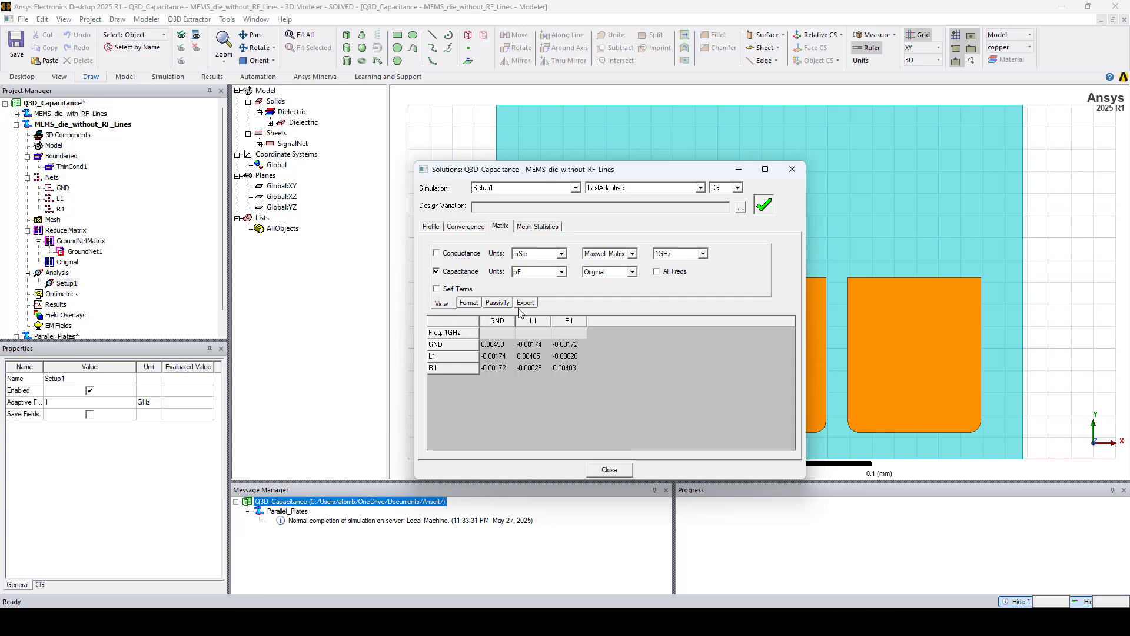
left_click(627, 272)
left_click(606, 282)
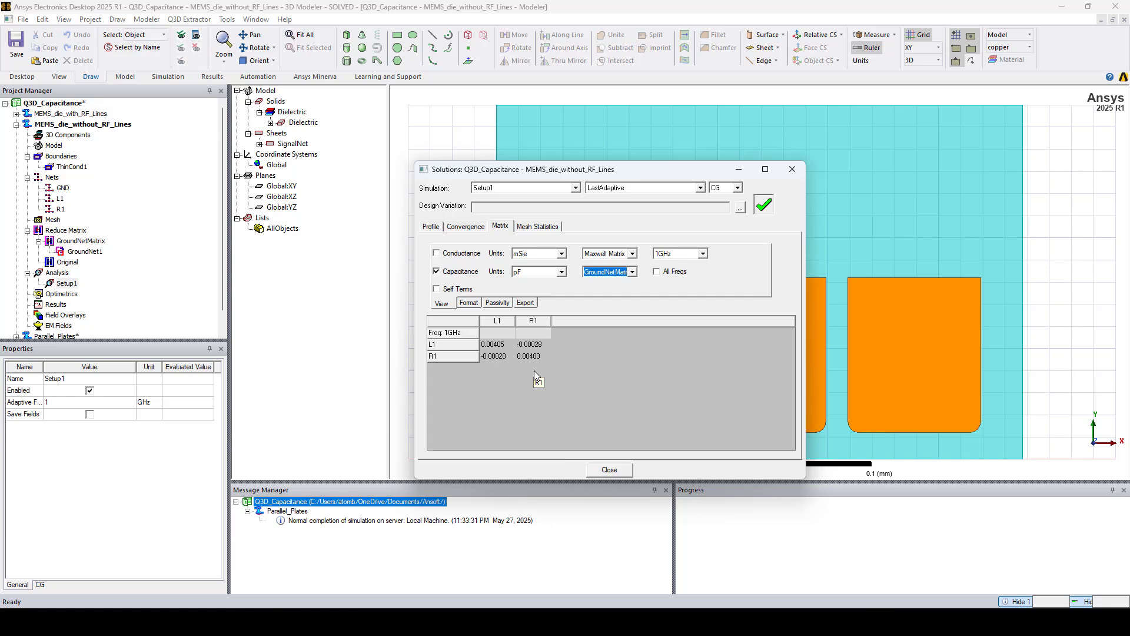
left_click(788, 170)
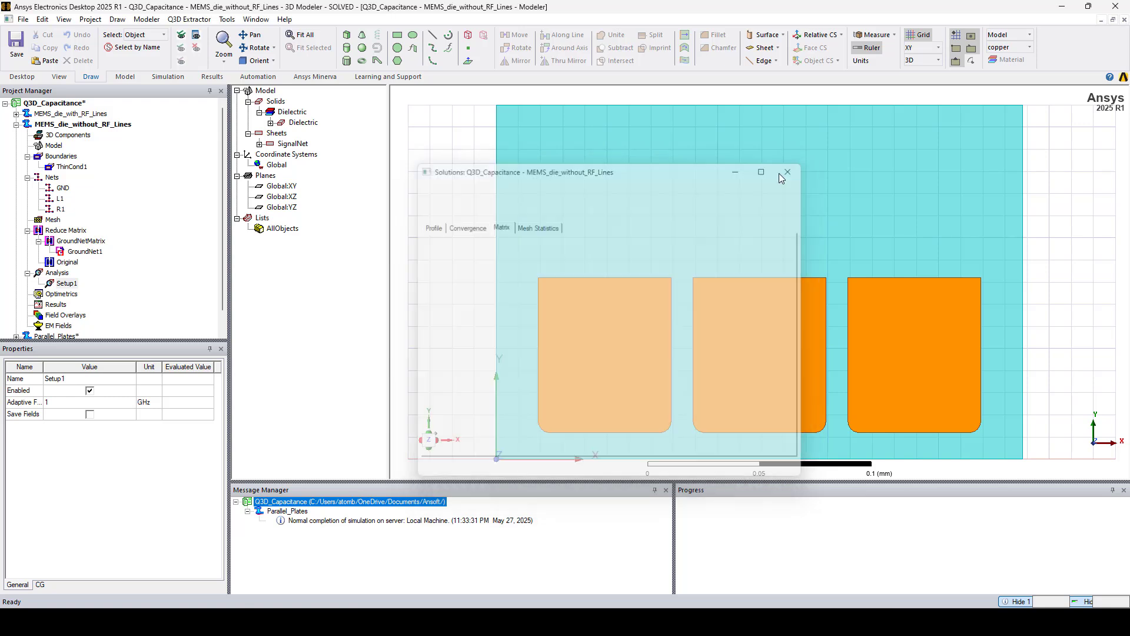
- Show MEMS_die_with_RF_Lines Setup1 GroundNetMatrix: L1 0.00490 pF, R1 0.00484 pF, mutual -0.00039 pF
left_click(73, 115)
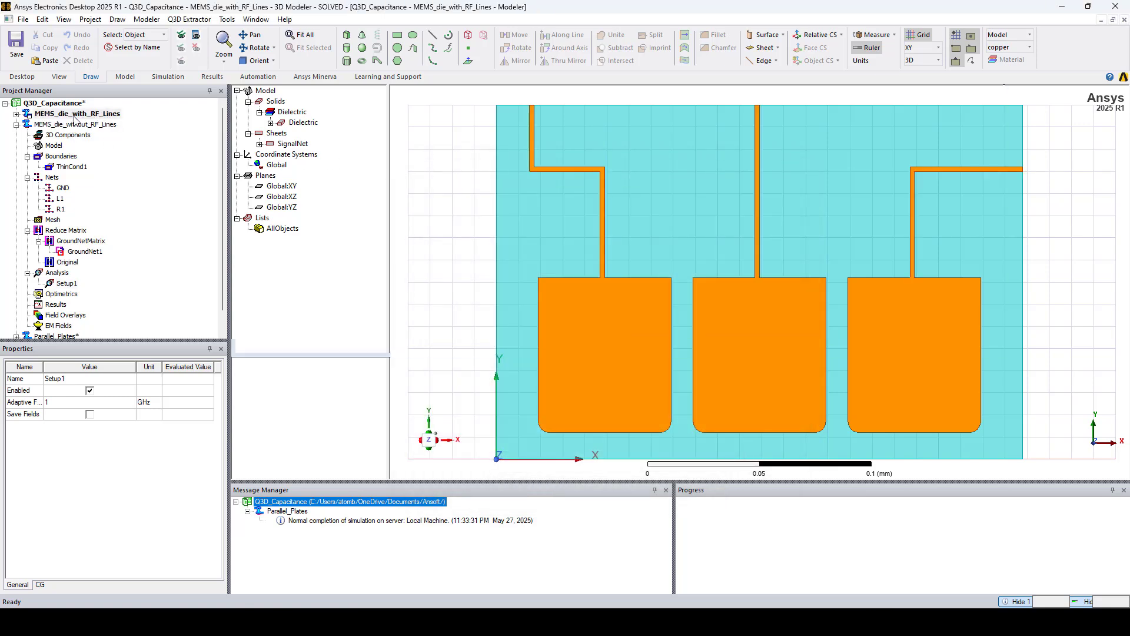
left_click(16, 114)
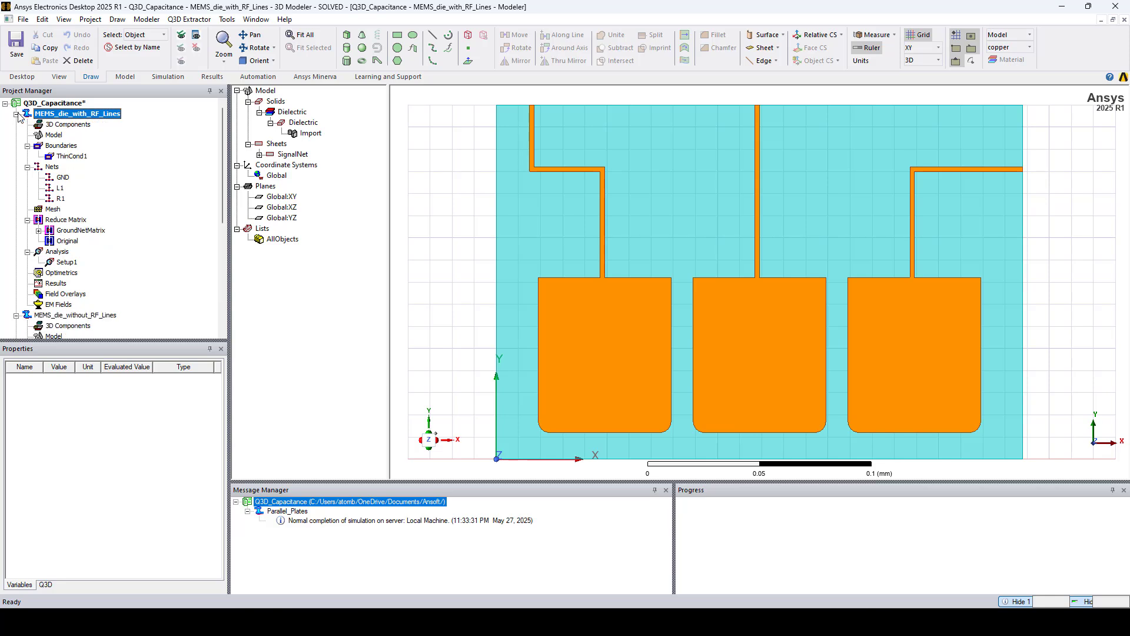
right_click(69, 265)
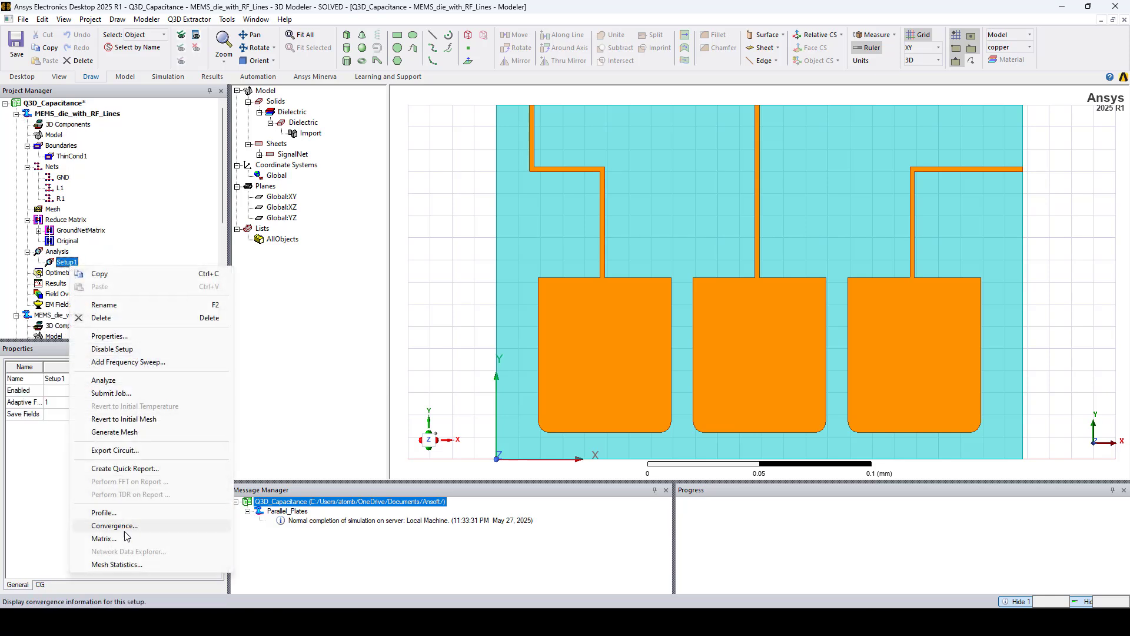
left_click(141, 537)
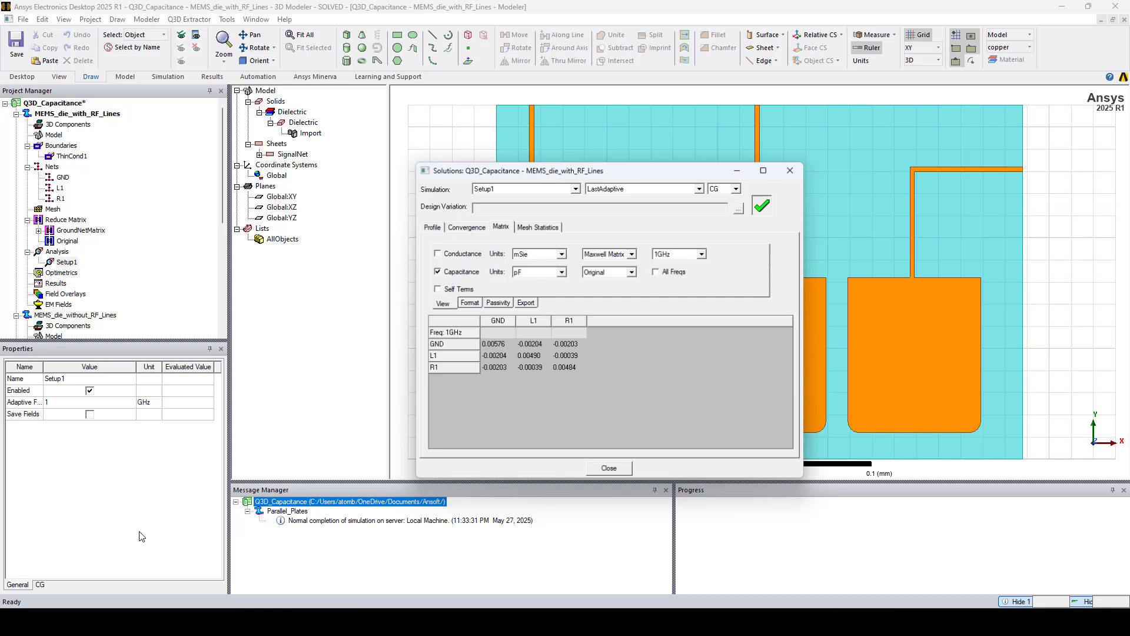
left_click(615, 272)
left_click(623, 283)
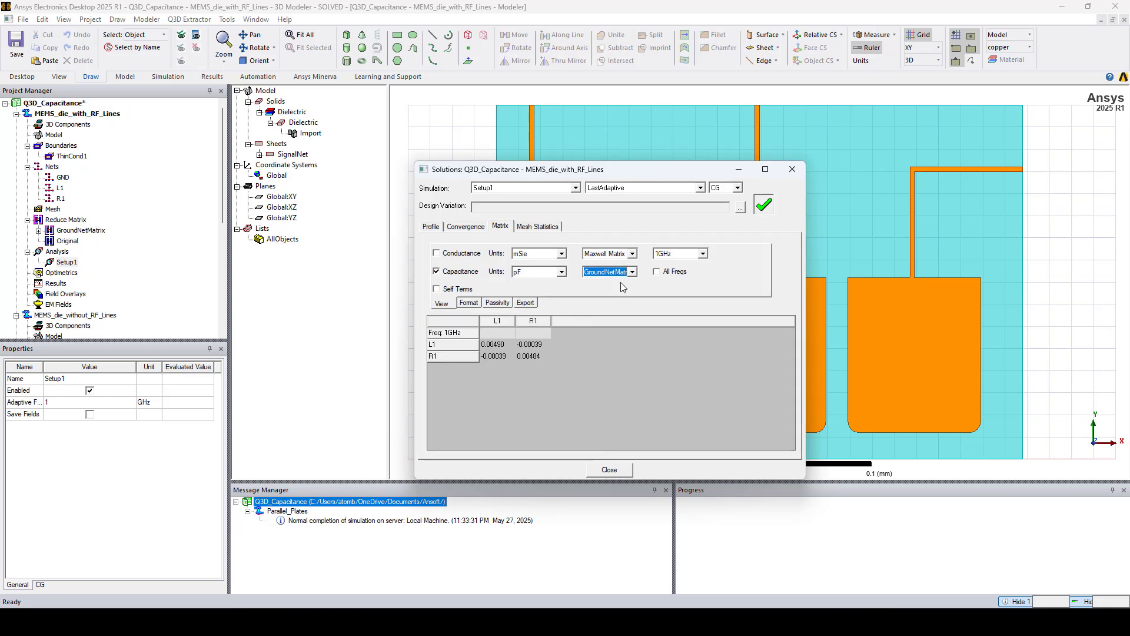